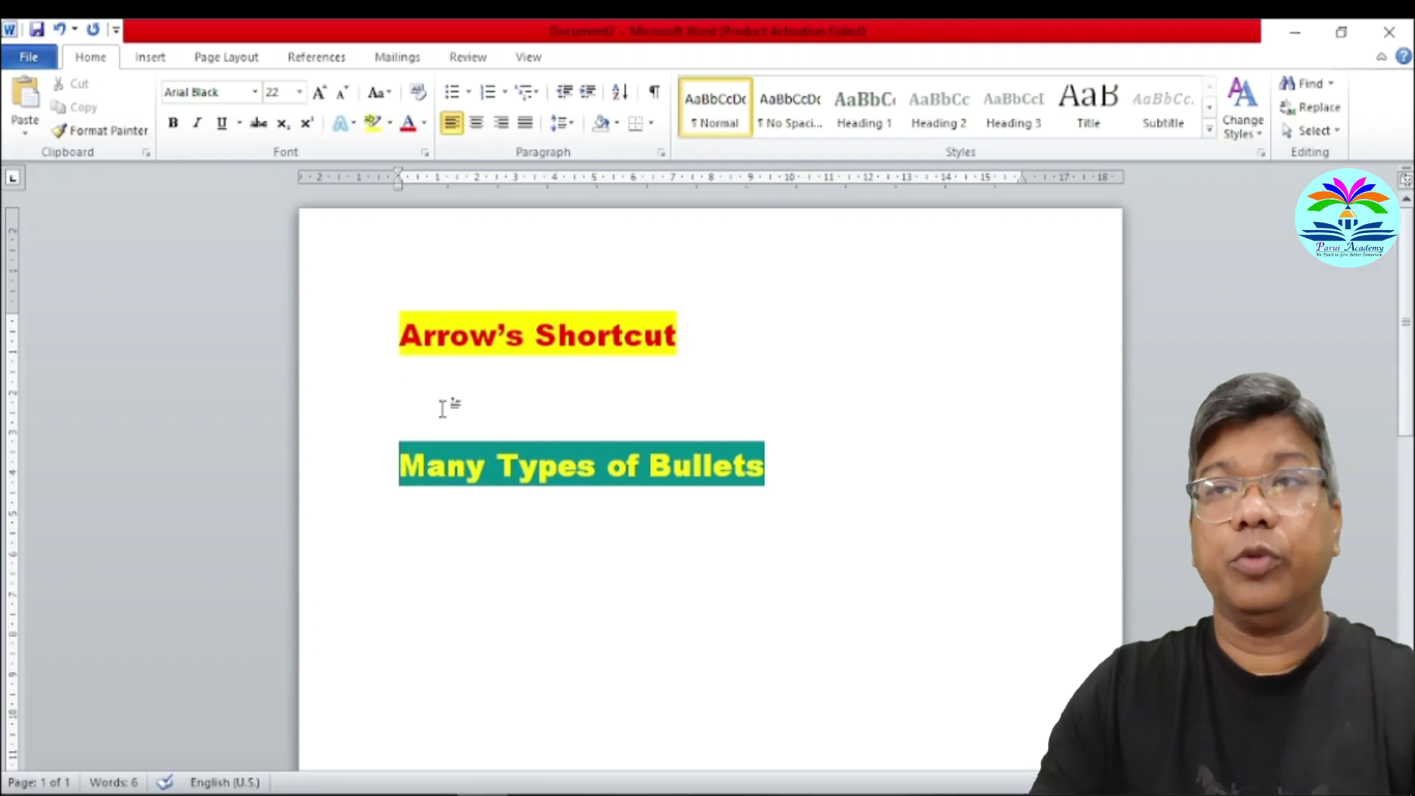
Set the empty line between Arrow's Shortcut and Many Types of Bullets to 18 pt.
{"action": "left_click", "coordinate": [341, 92]}
{"action": "left_click", "coordinate": [341, 92]}
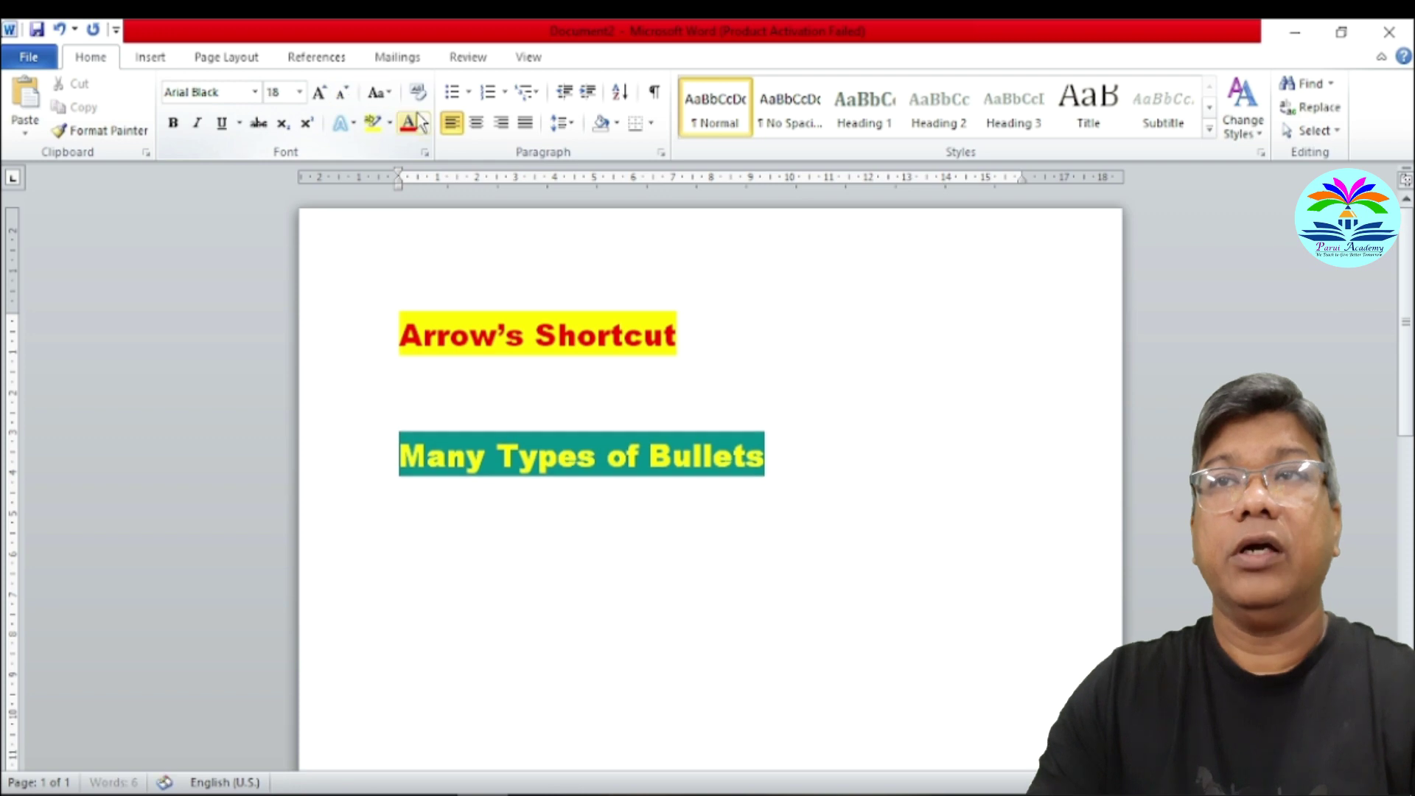
Switch the font colour to blue and type '<<' to begin the left arrow.
{"action": "left_click", "coordinate": [425, 123]}
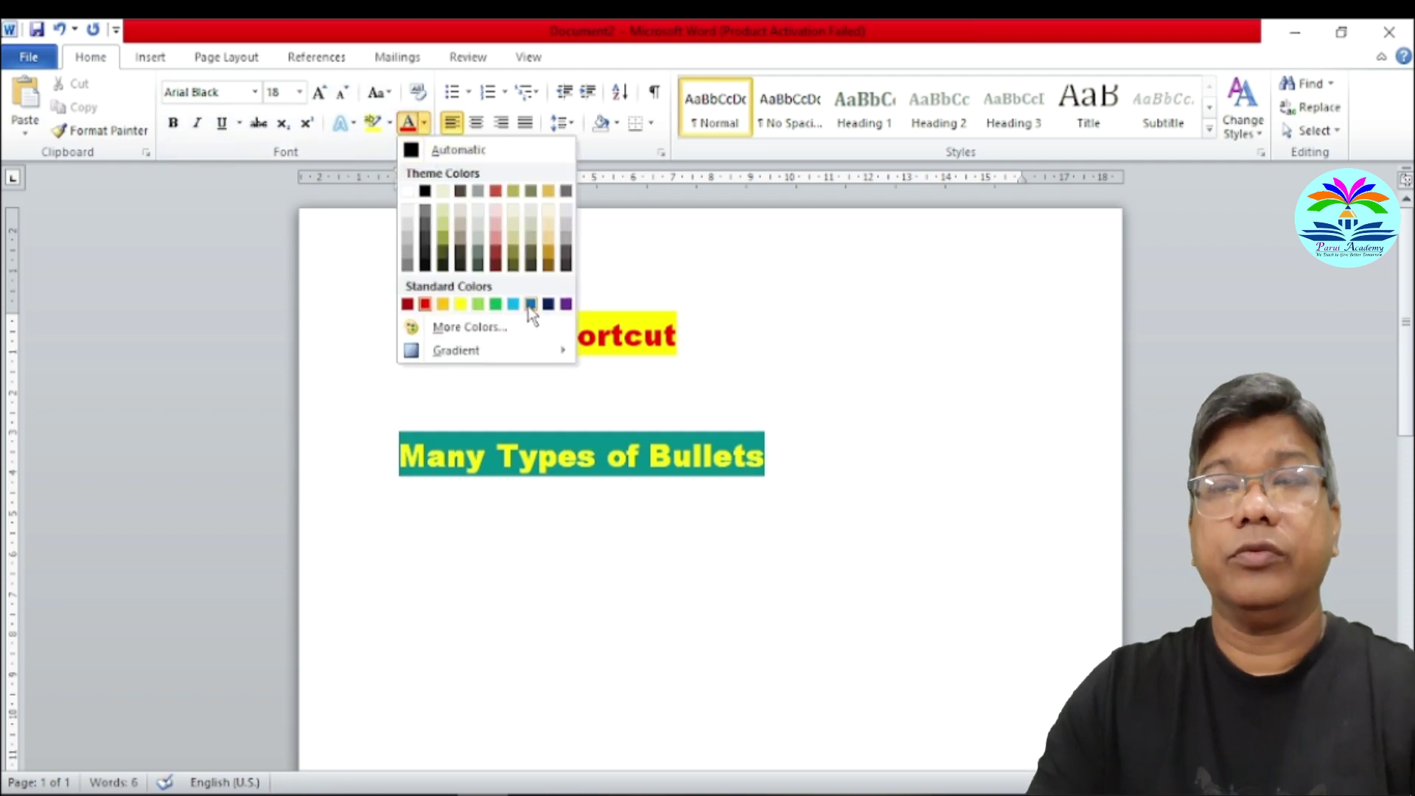
{"action": "left_click", "coordinate": [542, 380]}
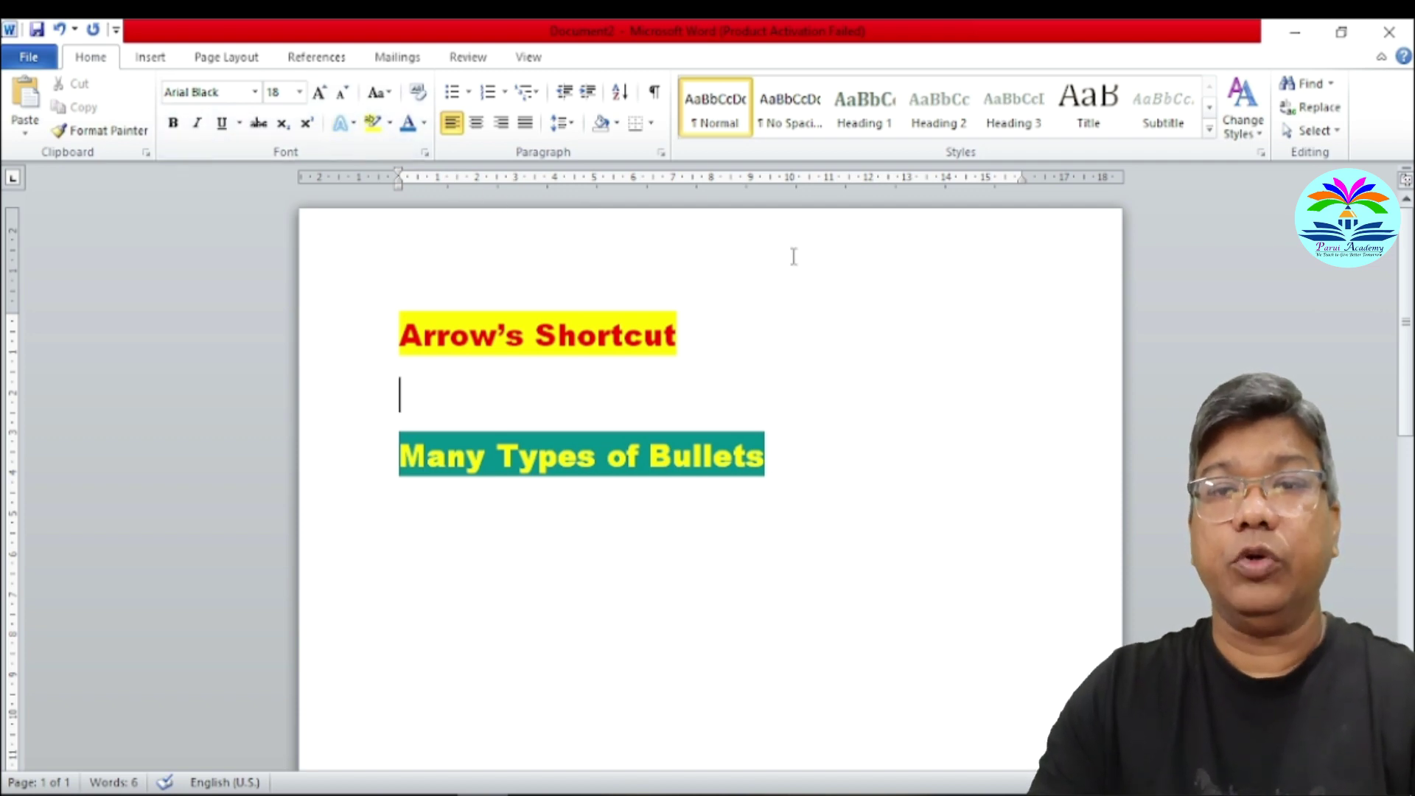
{"action": "type", "text": "<"}
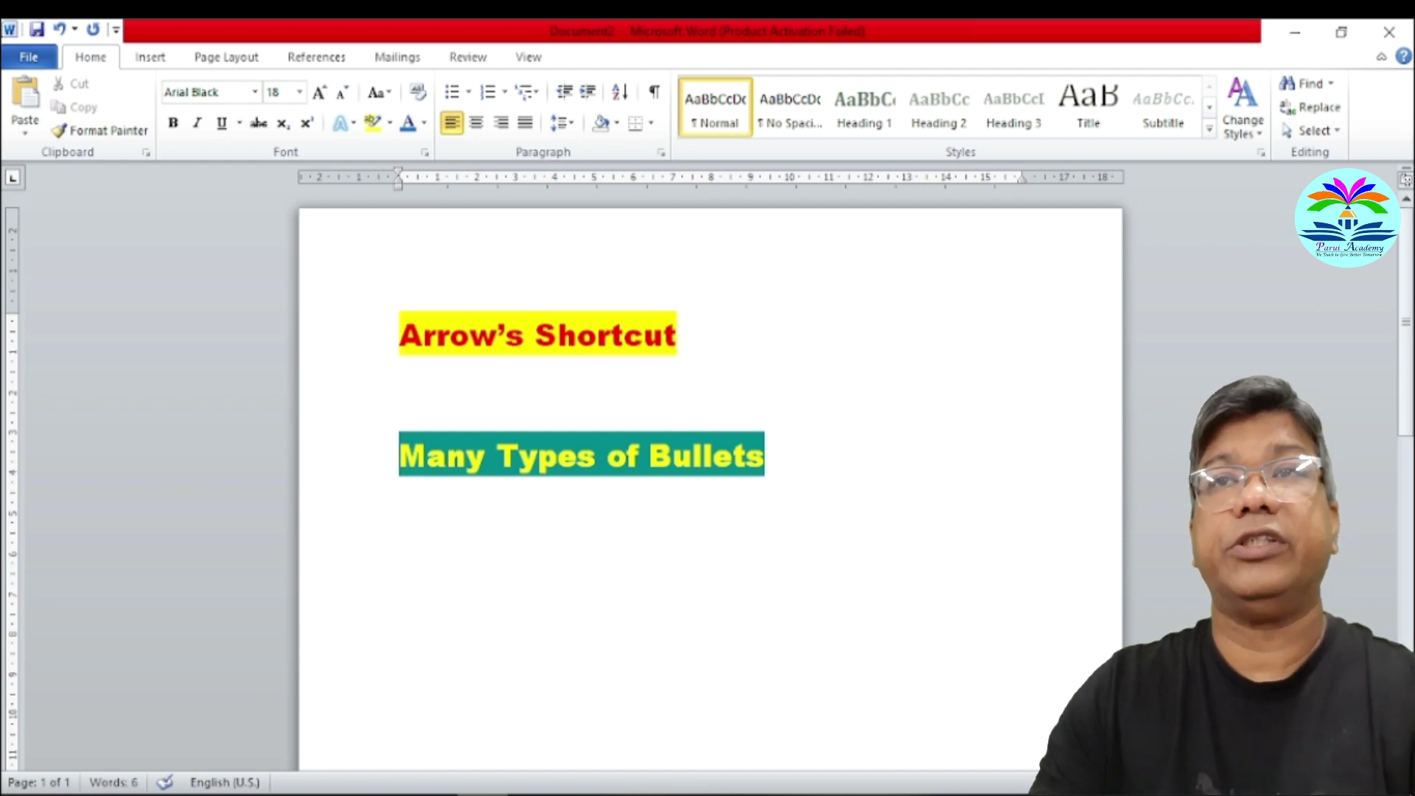
{"action": "type", "text": "<"}
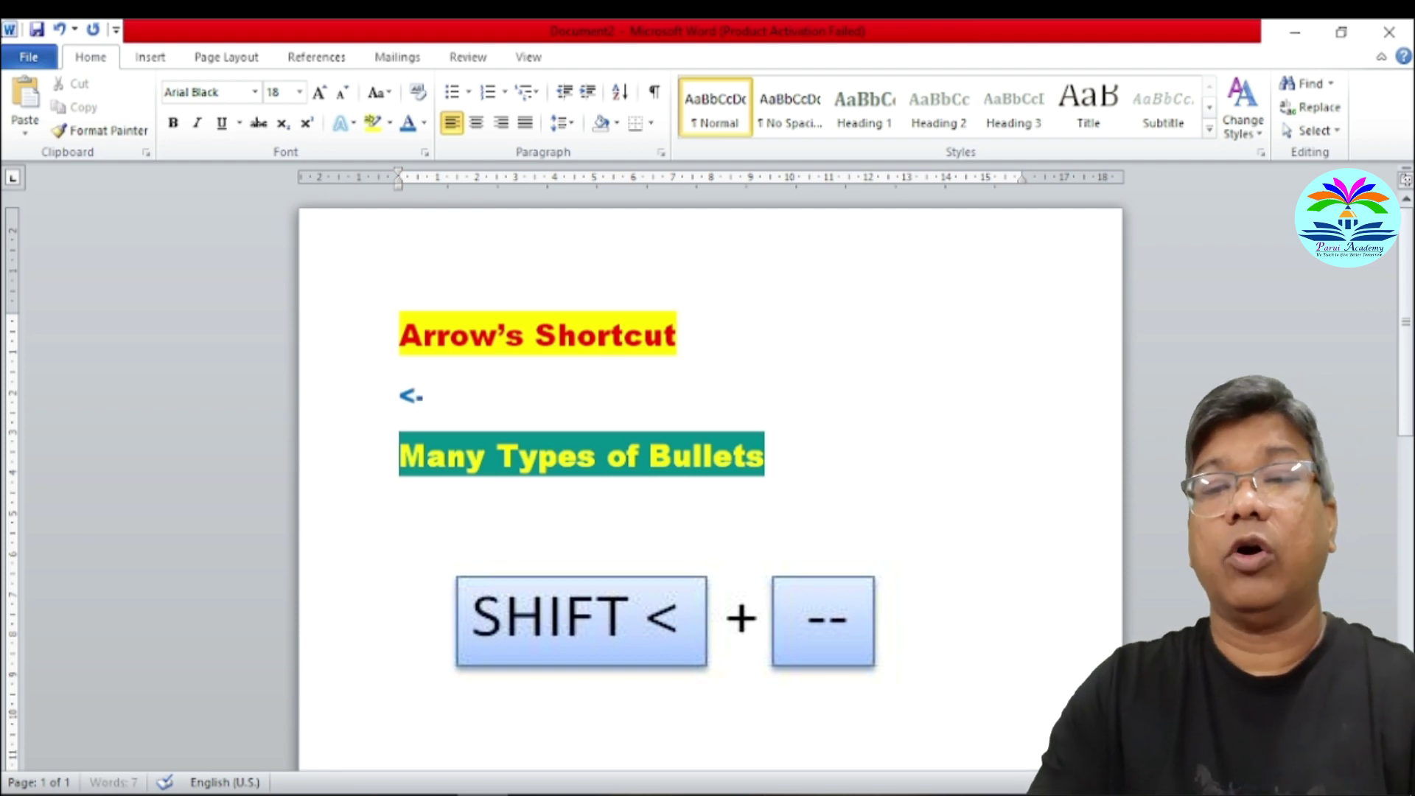
Finish the thin ← arrow with a hyphen, then type '-->' for a thin → arrow.
{"action": "type", "text": "-"}
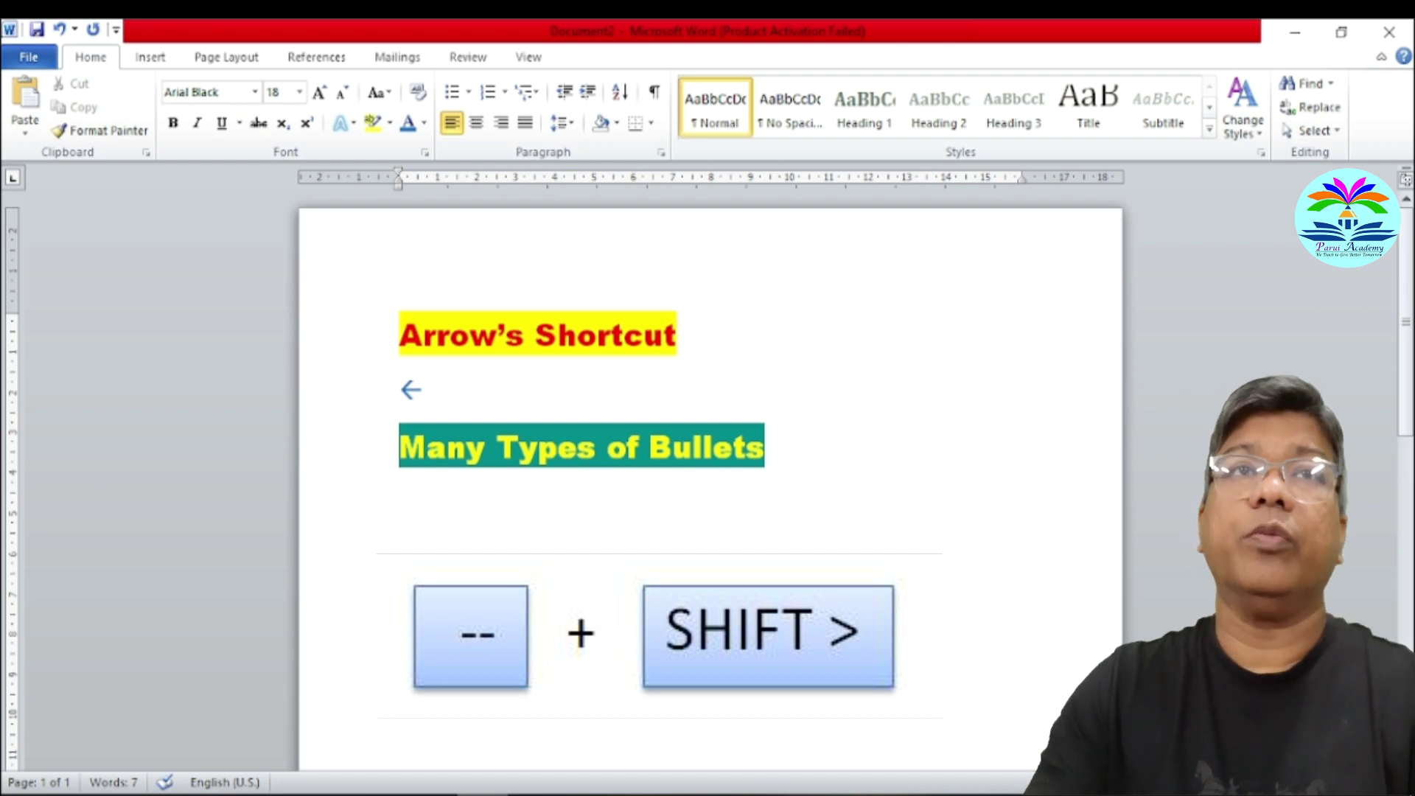
{"action": "type", "text": "--"}
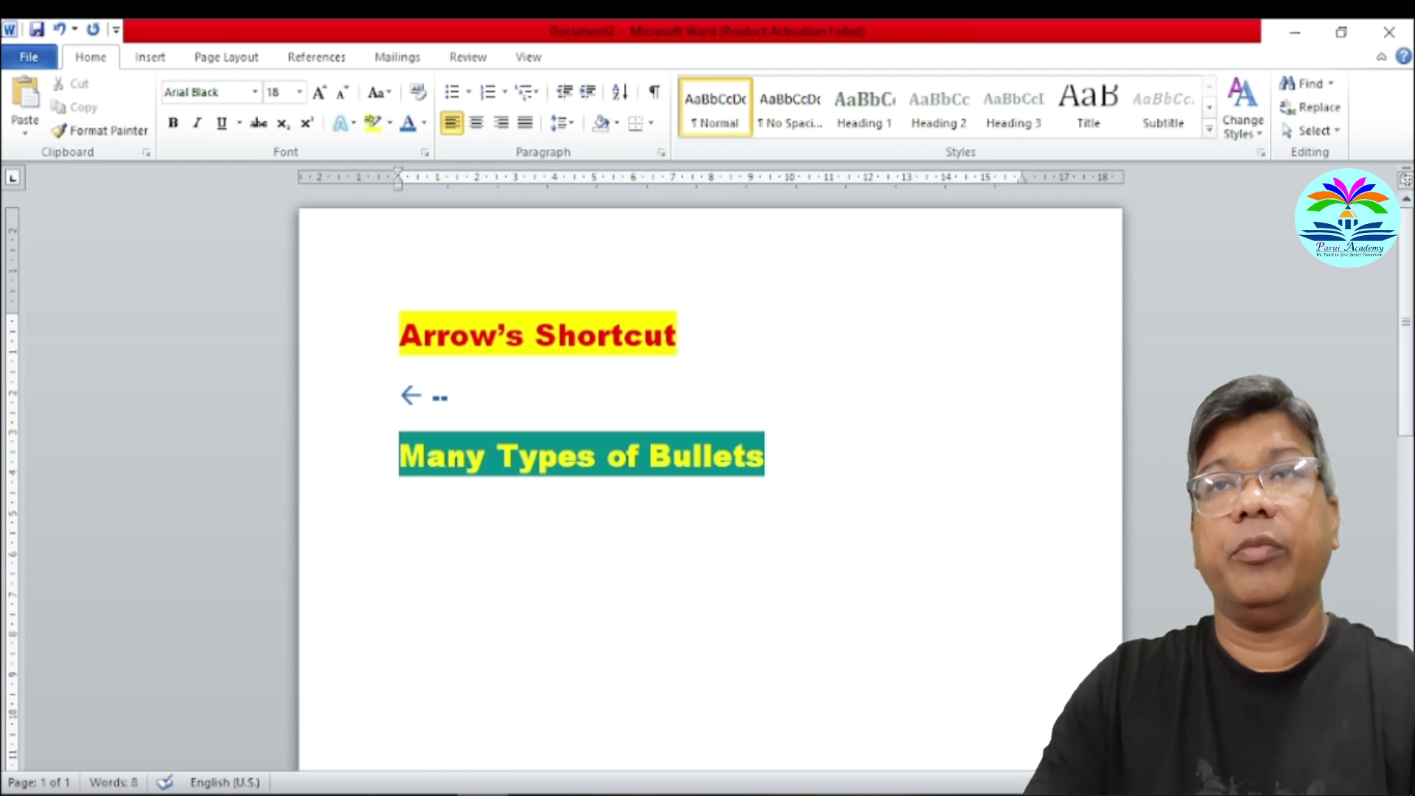
{"action": "type", "text": ">"}
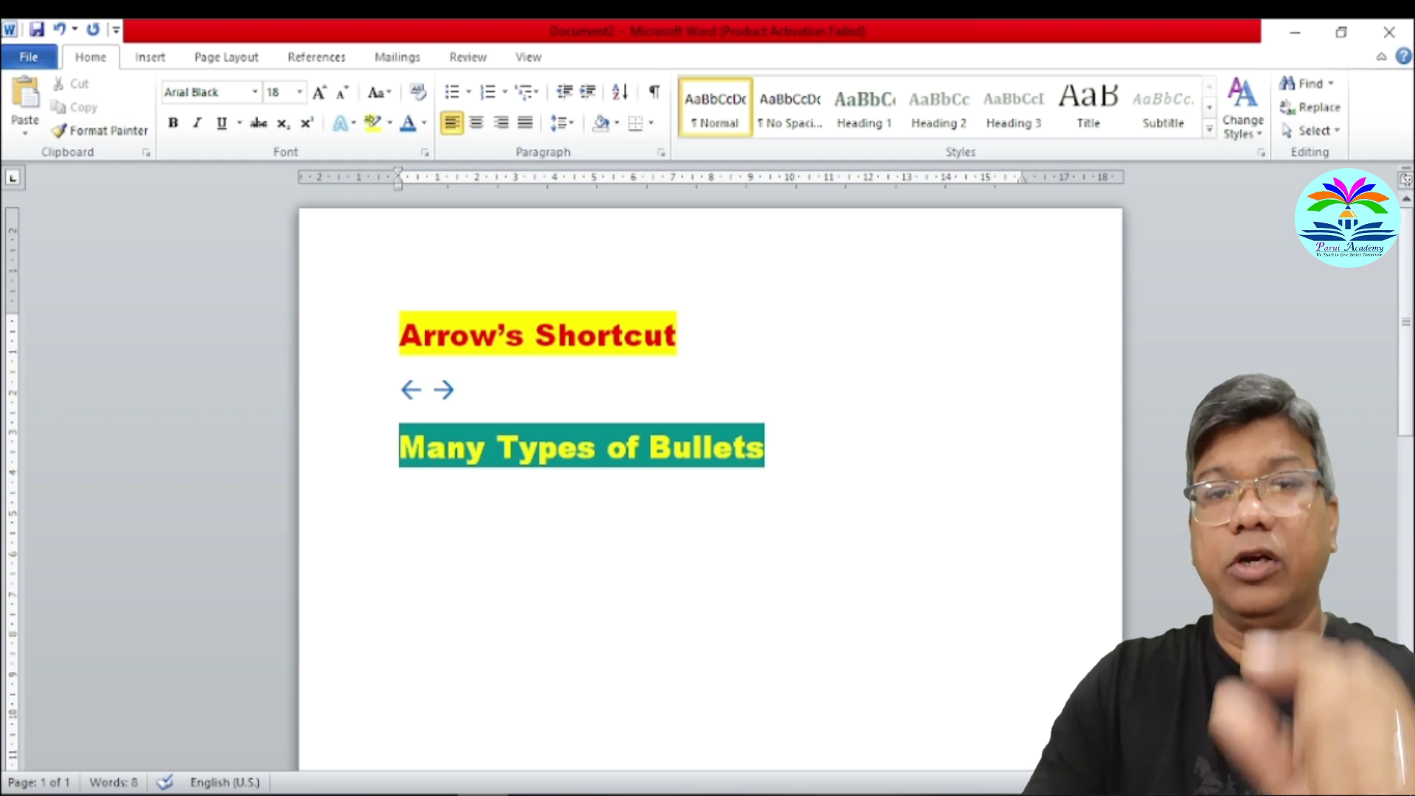
Type '<==' and '==>' for bold ⇐ and ⇒ arrows, then start another arrow with '<'.
{"action": "type", "text": "<"}
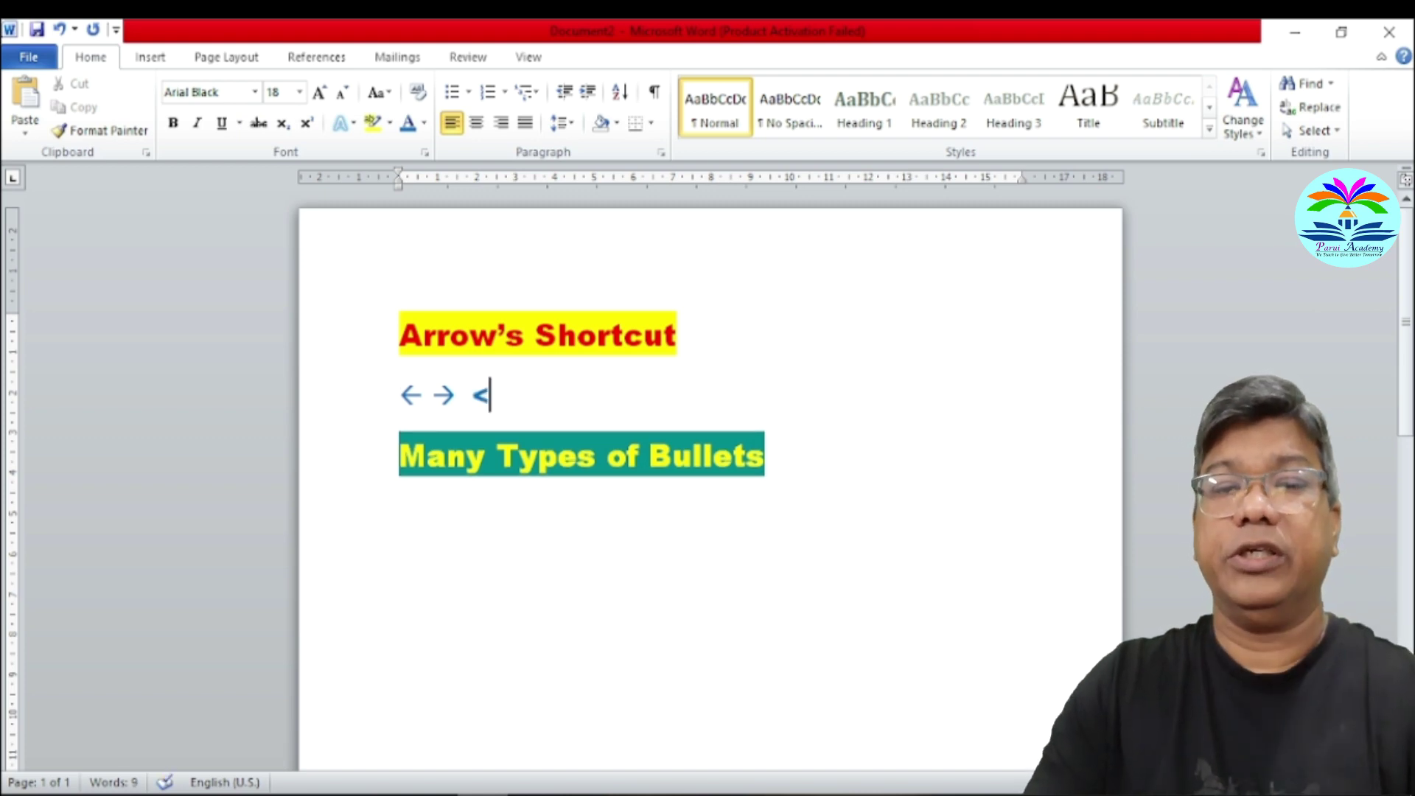
{"action": "type", "text": "=="}
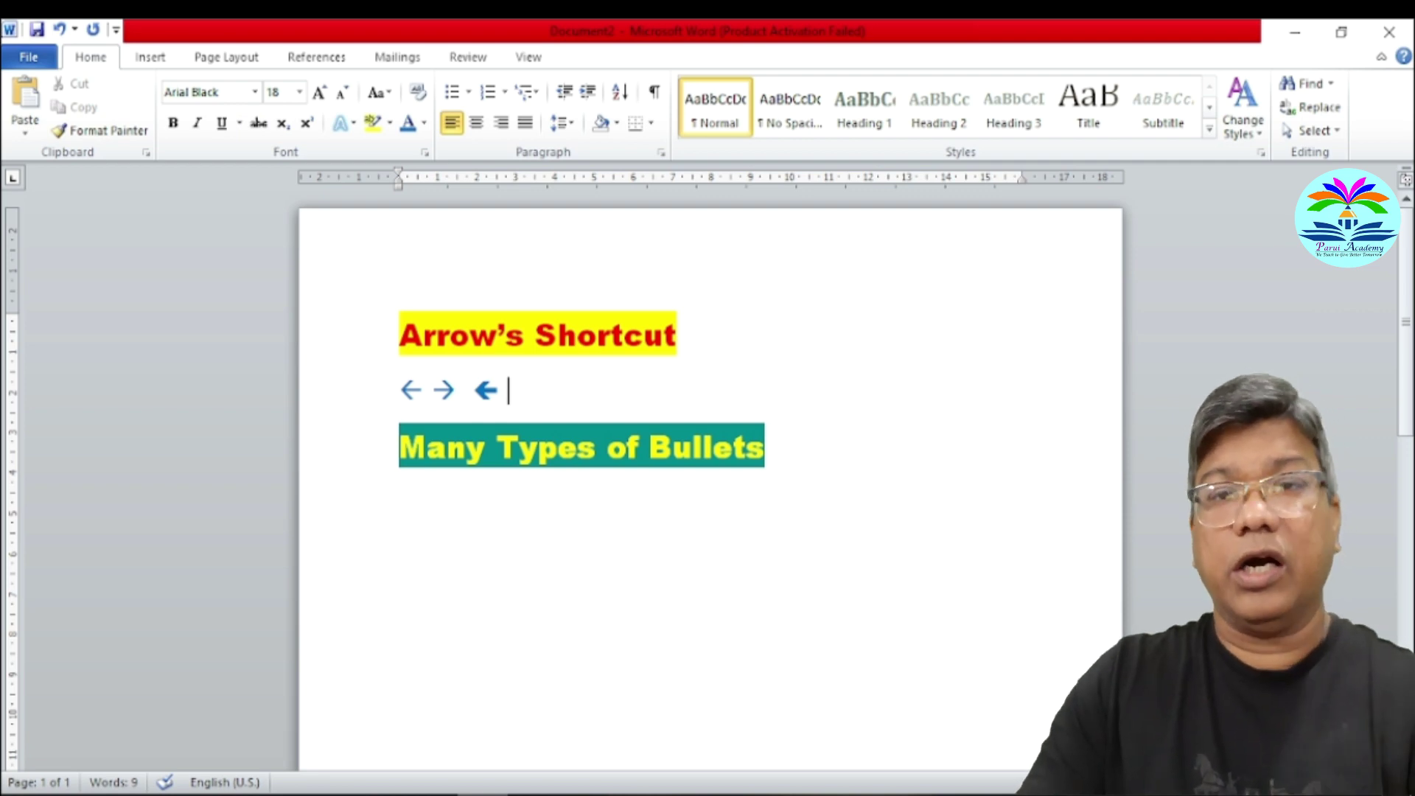
{"action": "type", "text": "=="}
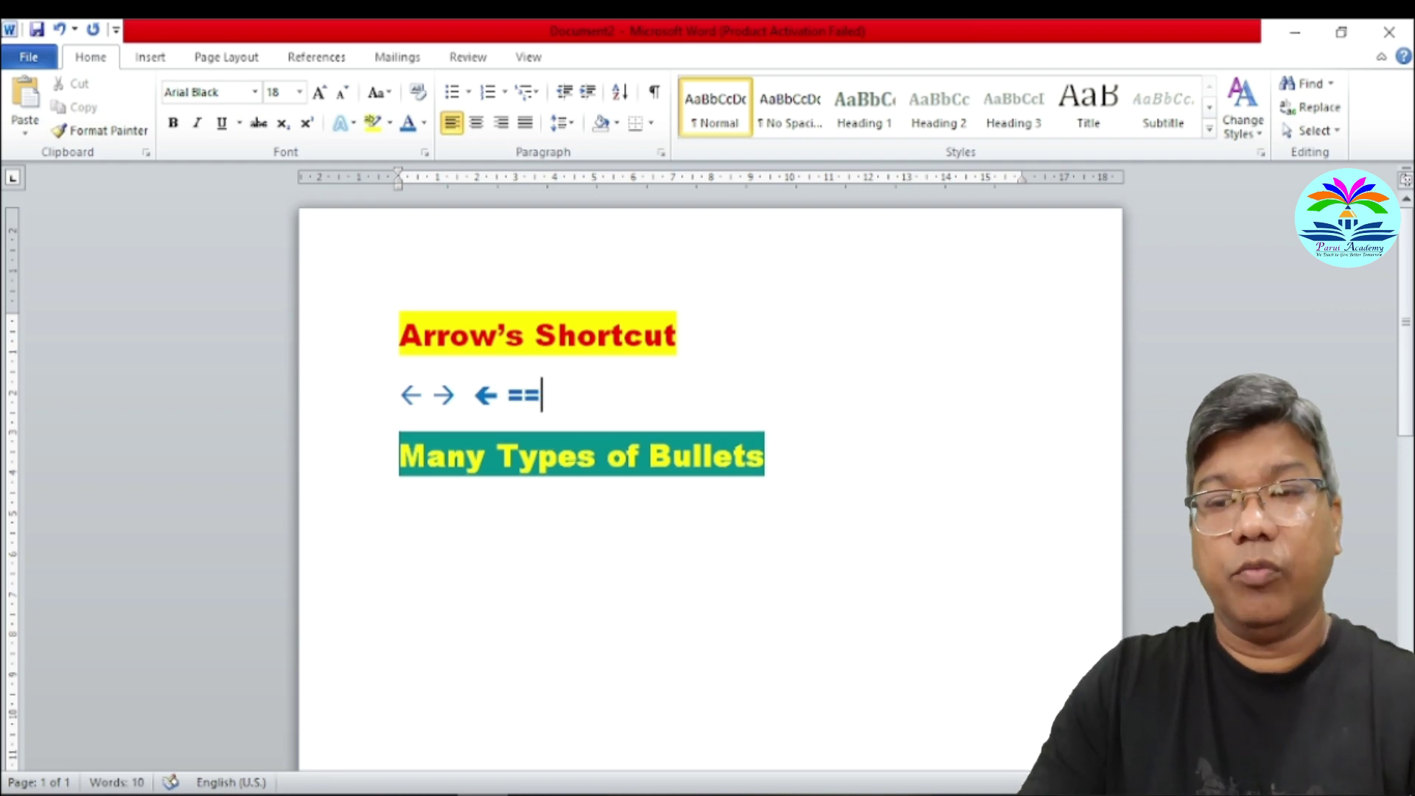
{"action": "type", "text": ">"}
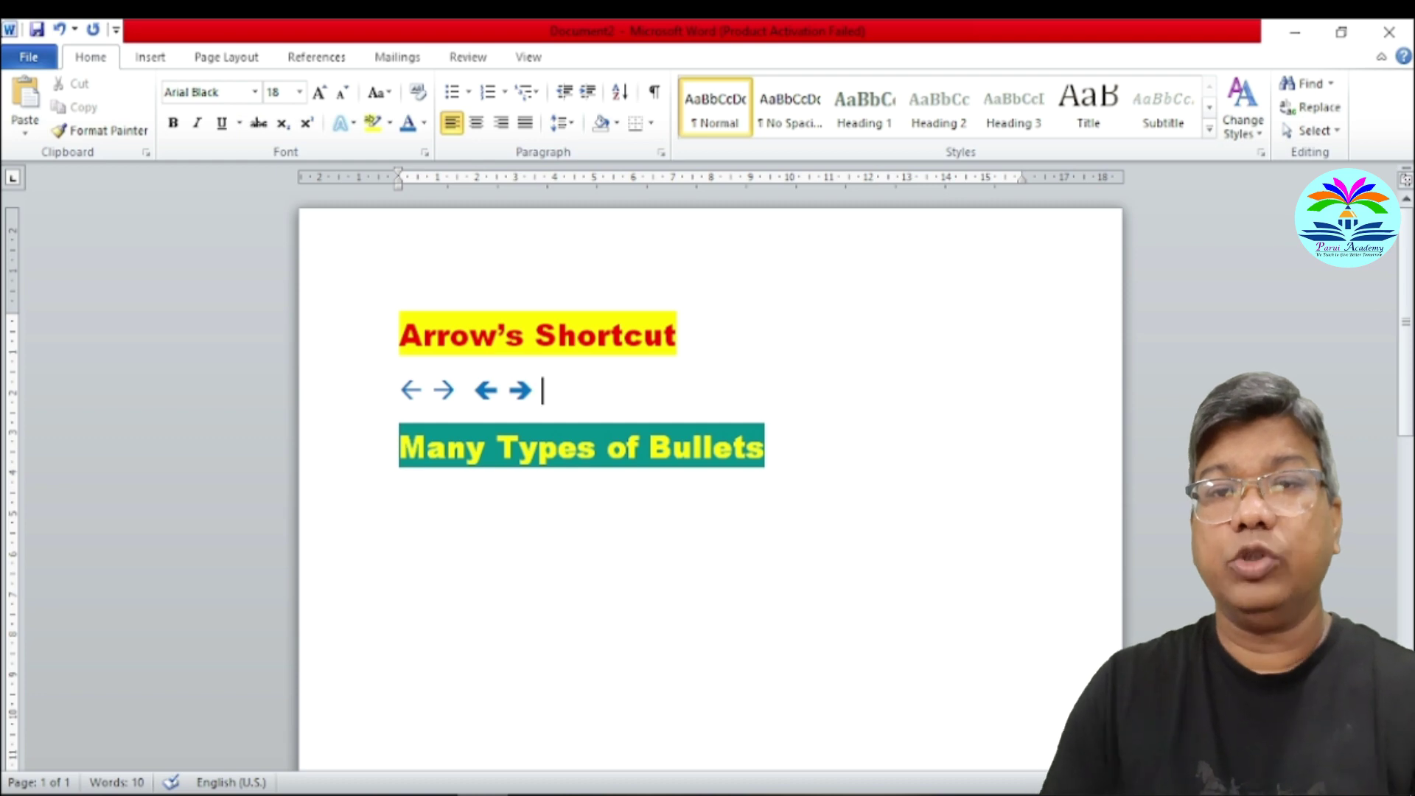
{"action": "type", "text": "<"}
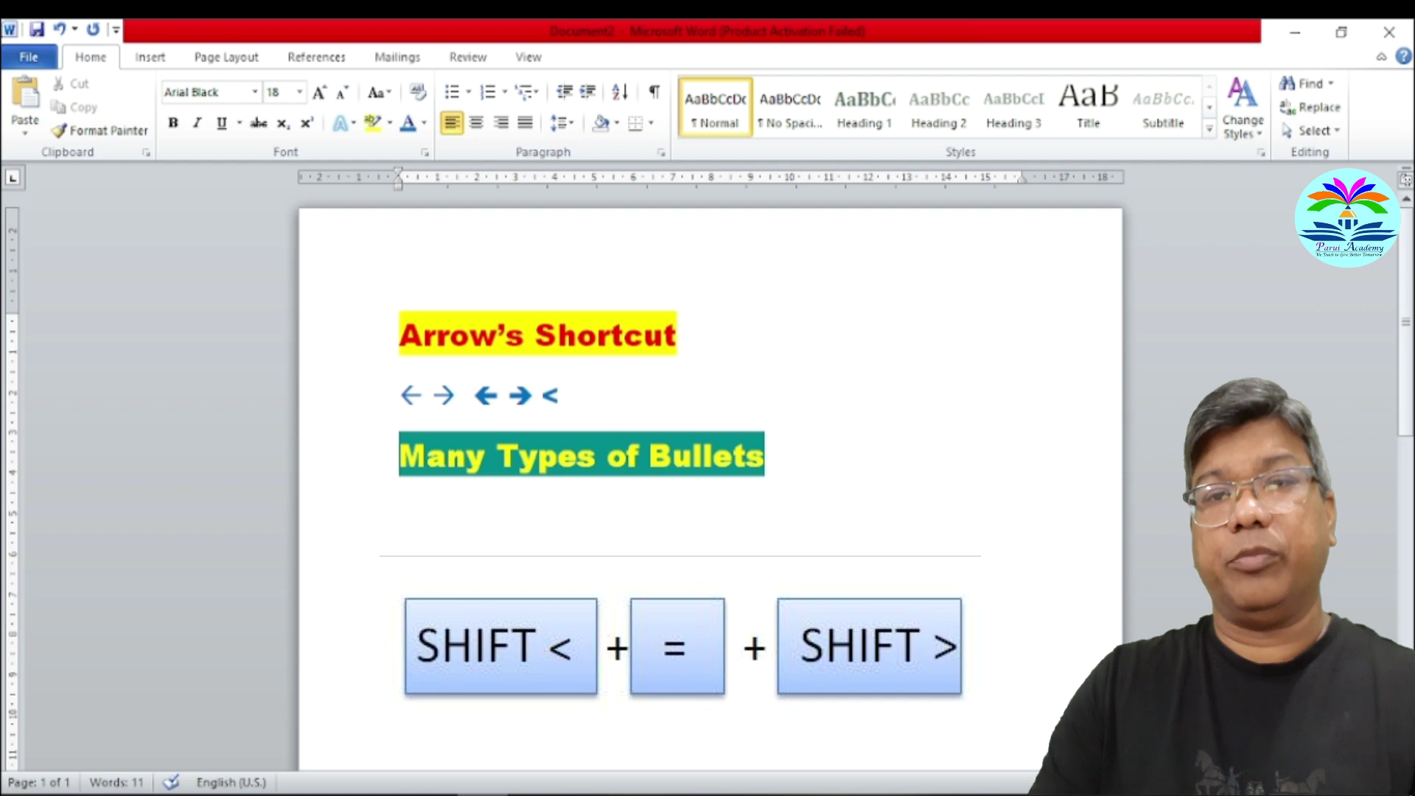
Complete the ⇔ double-headed arrow with '=>' and move below Many Types of Bullets.
{"action": "type", "text": "="}
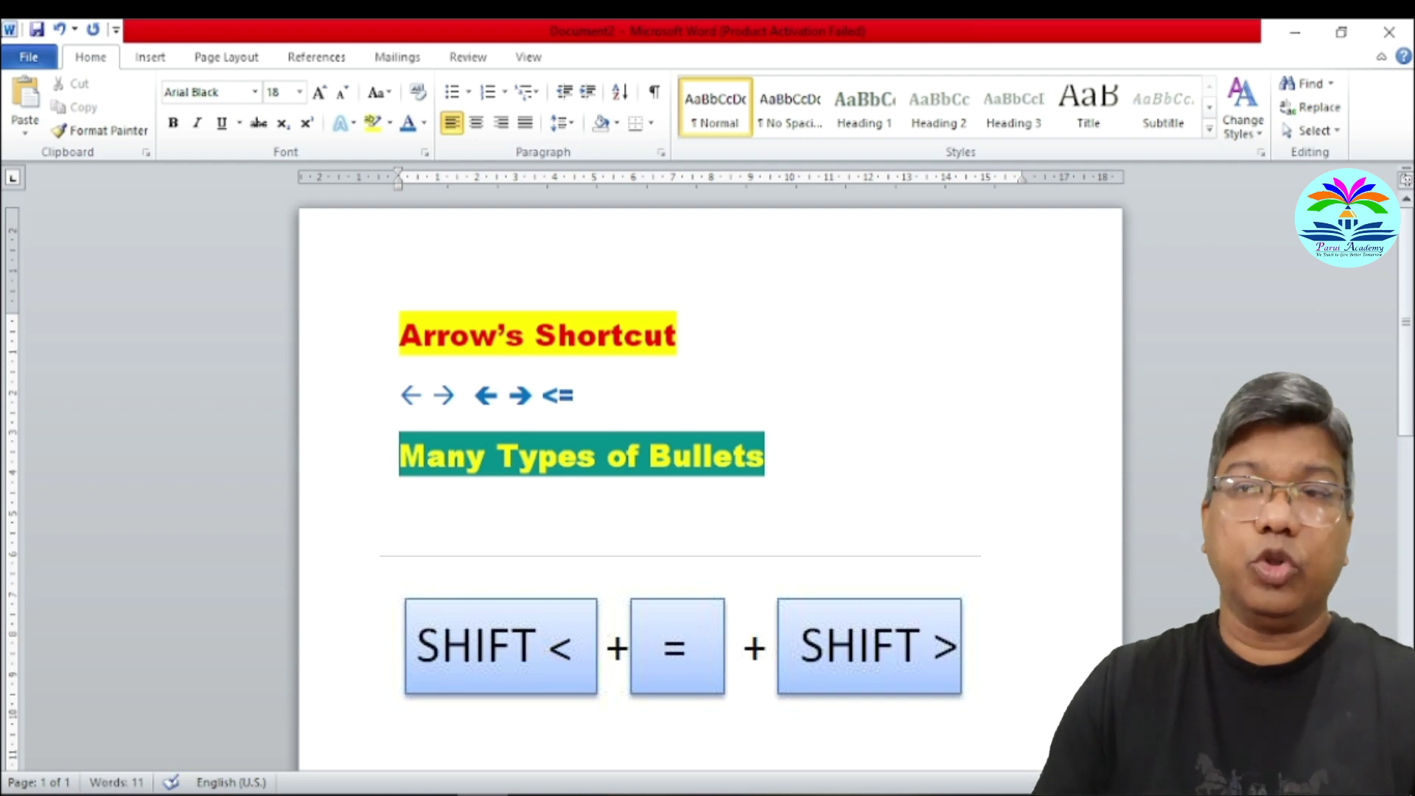
{"action": "type", "text": ">"}
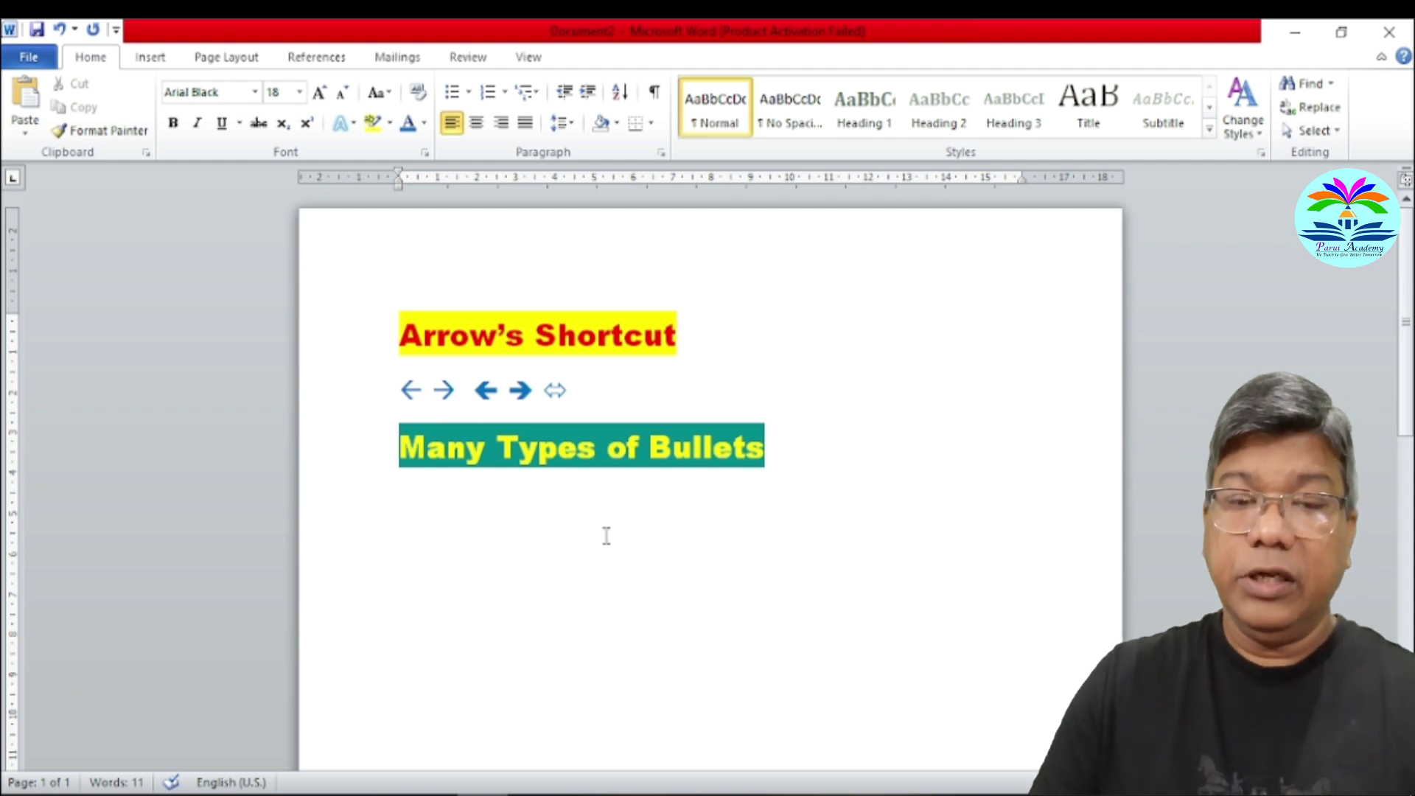
{"action": "left_click", "coordinate": [401, 508]}
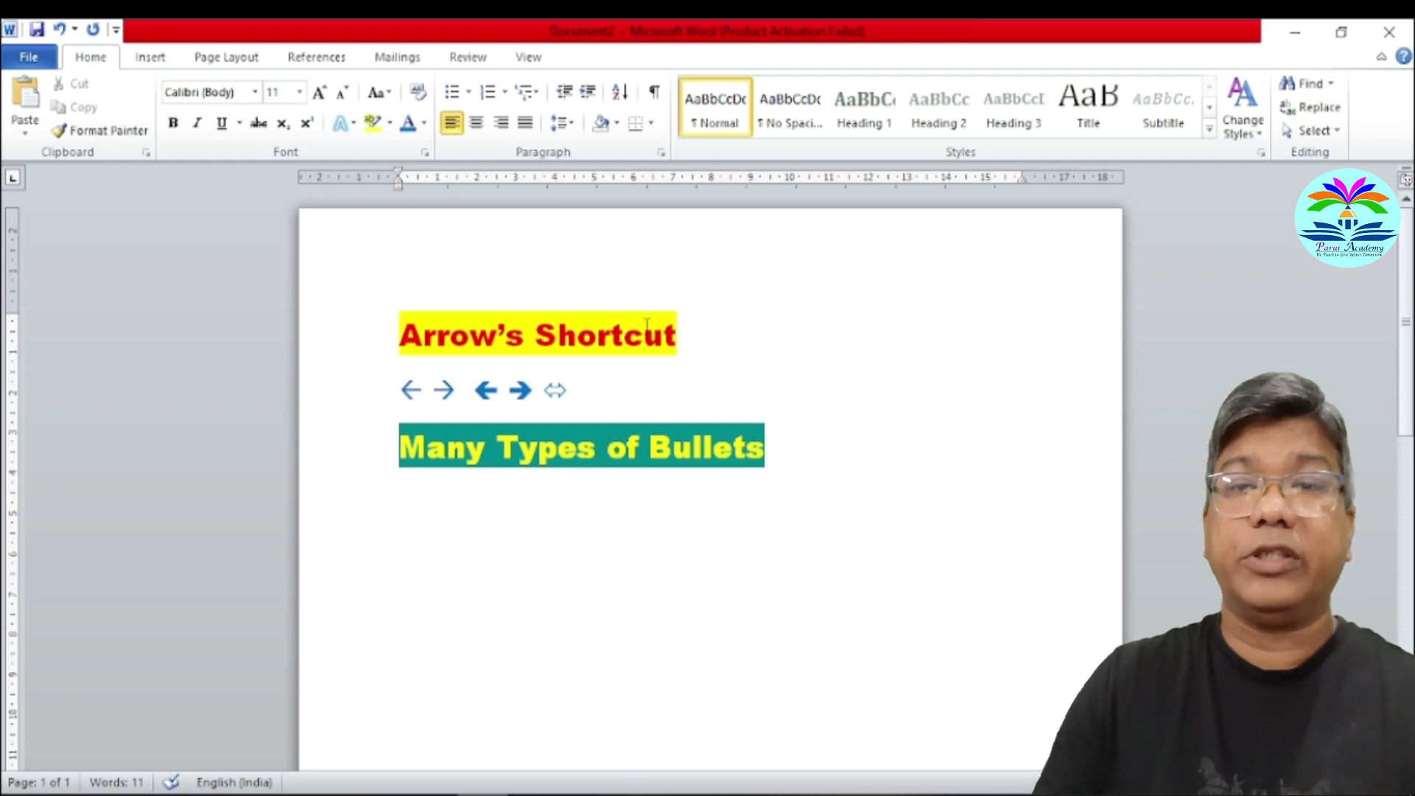
Turn a typed '<--' arrow into a left-arrow bulleted list.
{"action": "type", "text": "<--"}
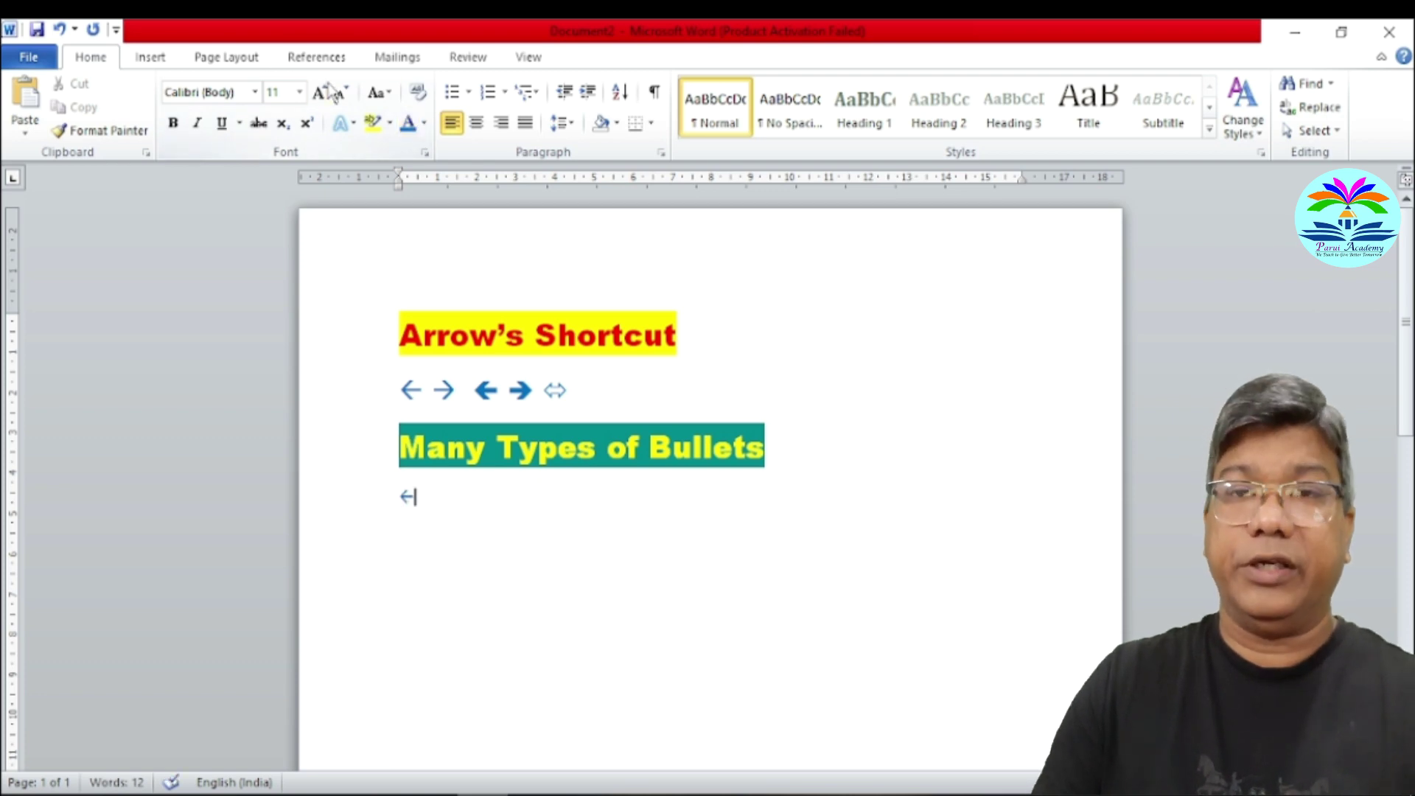
{"action": "left_click", "coordinate": [328, 90]}
{"action": "key", "text": "ctrl+z"}
{"action": "key", "text": "ctrl+z"}
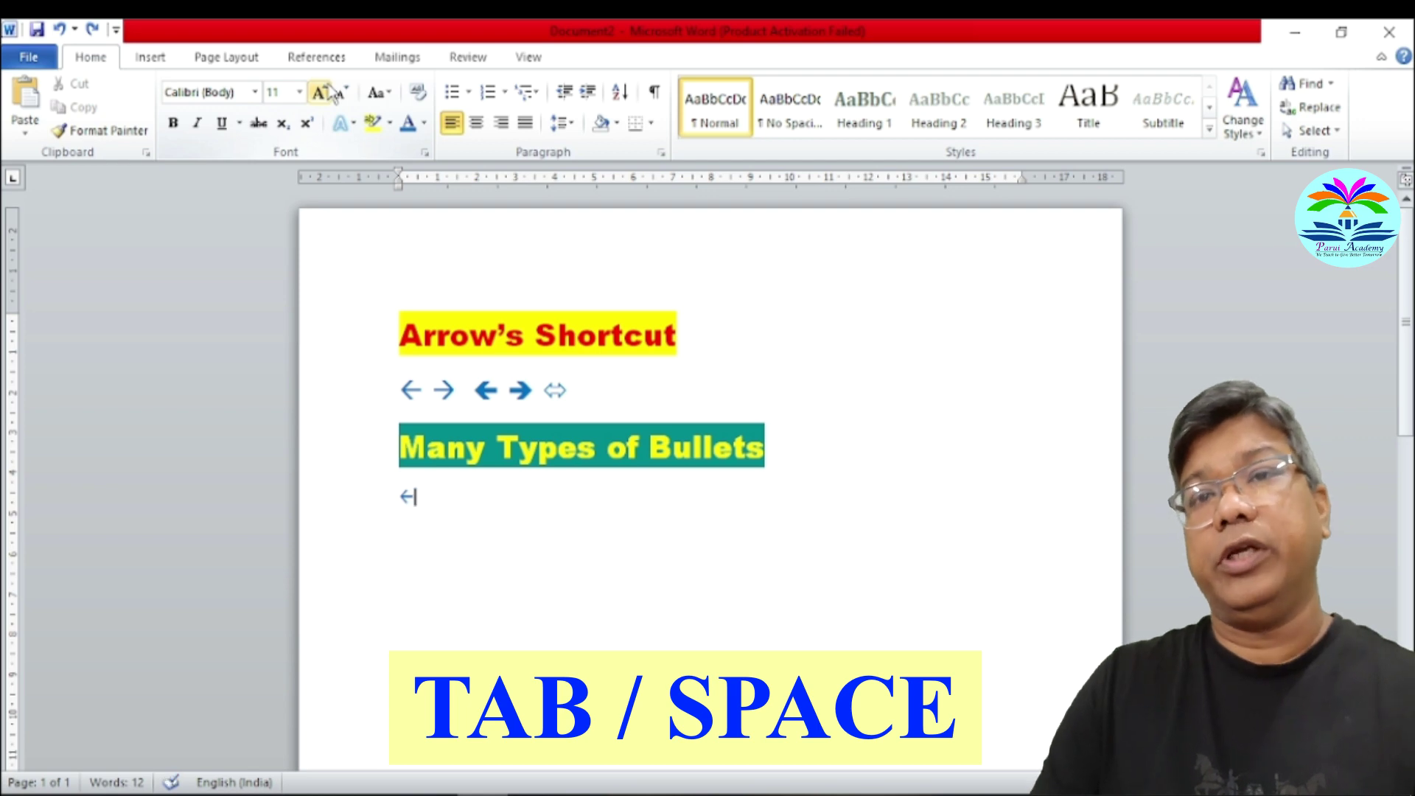
{"action": "key", "text": "Tab"}
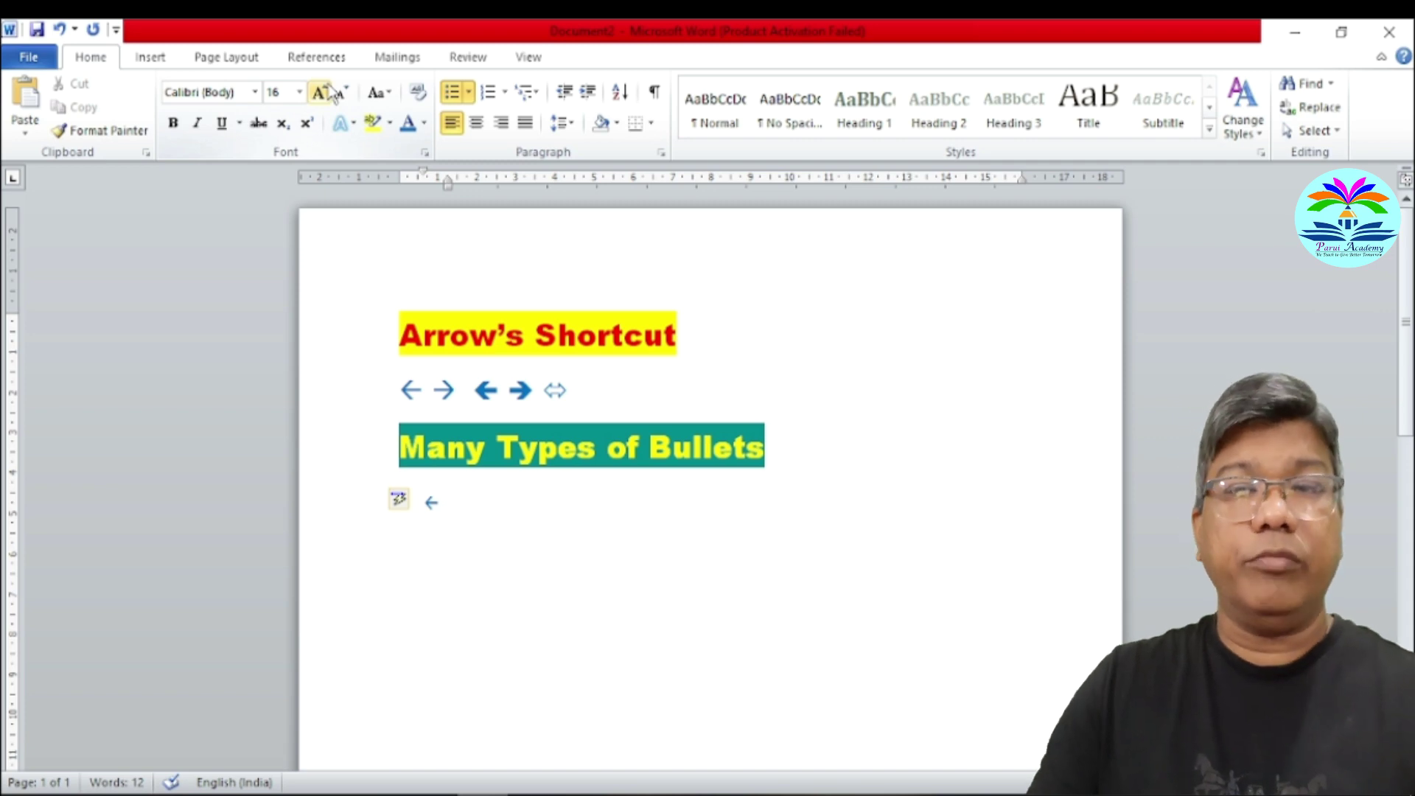
Enter the bullet items Dhfbvghdsubfchd, Dshujdbsfdf and Dkjhj, then end the list.
{"action": "type", "text": "dhfbvghdsubfchd"}
{"action": "key", "text": "Return"}
{"action": "type", "text": "dshujdb"}
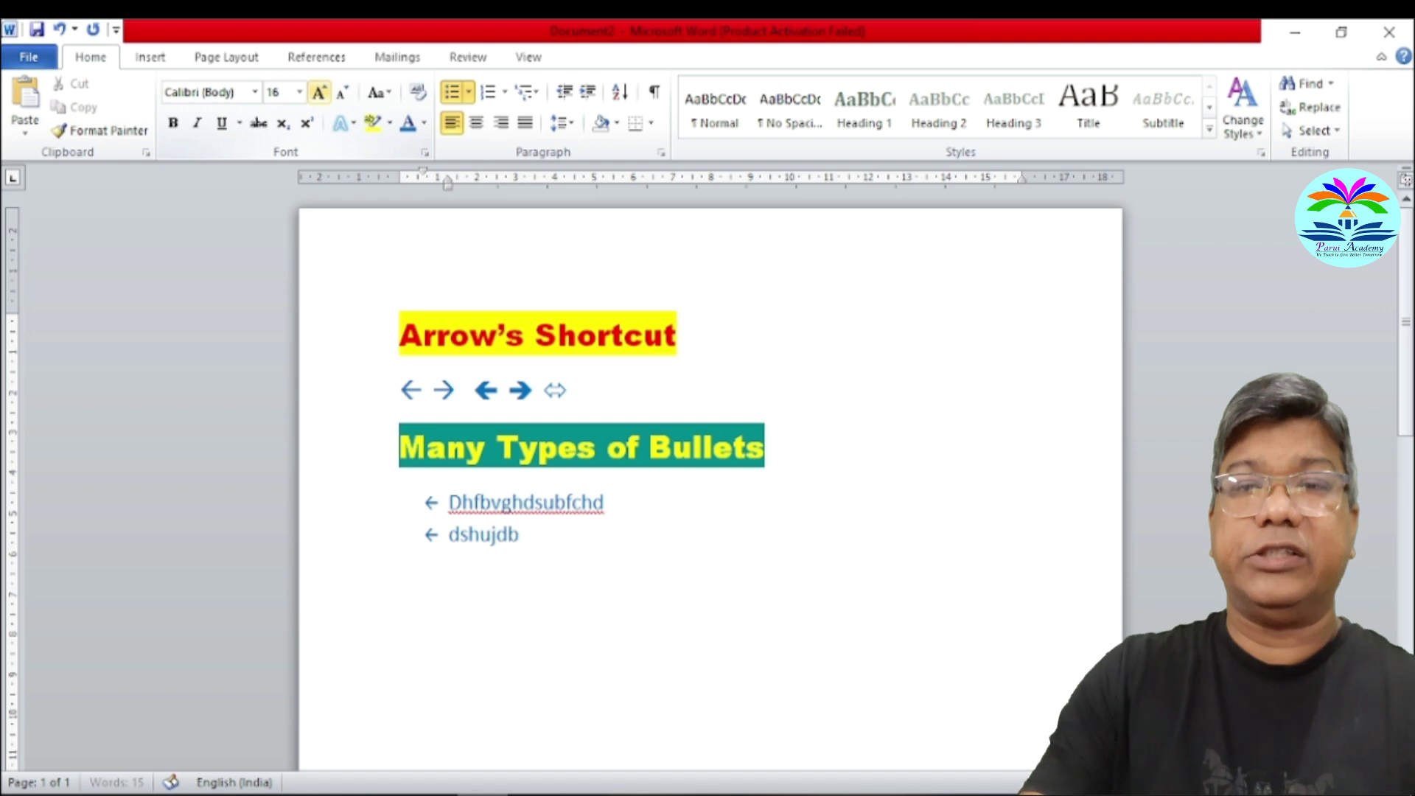
{"action": "type", "text": "sfdf"}
{"action": "key", "text": "Return"}
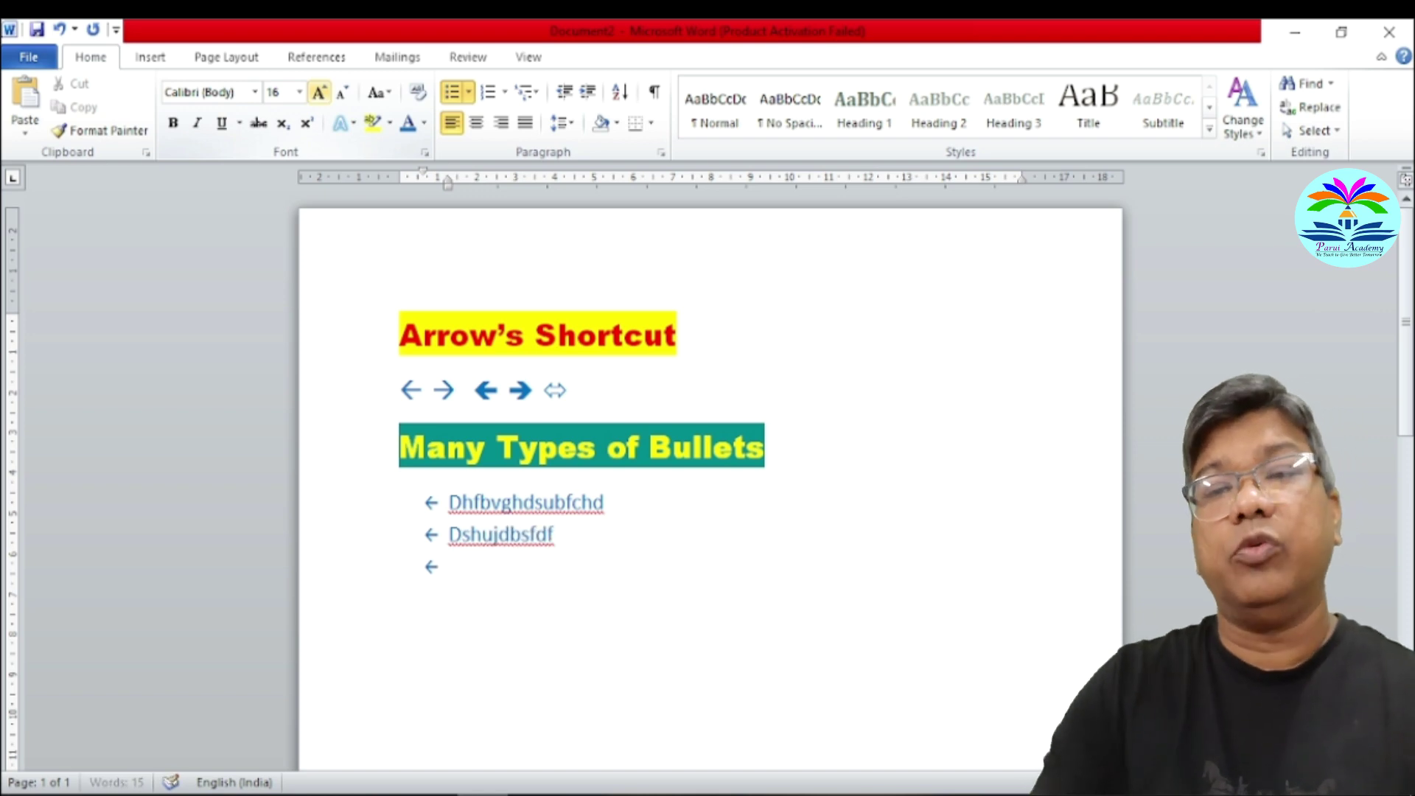
{"action": "type", "text": "dkjhj"}
{"action": "key", "text": "Return"}
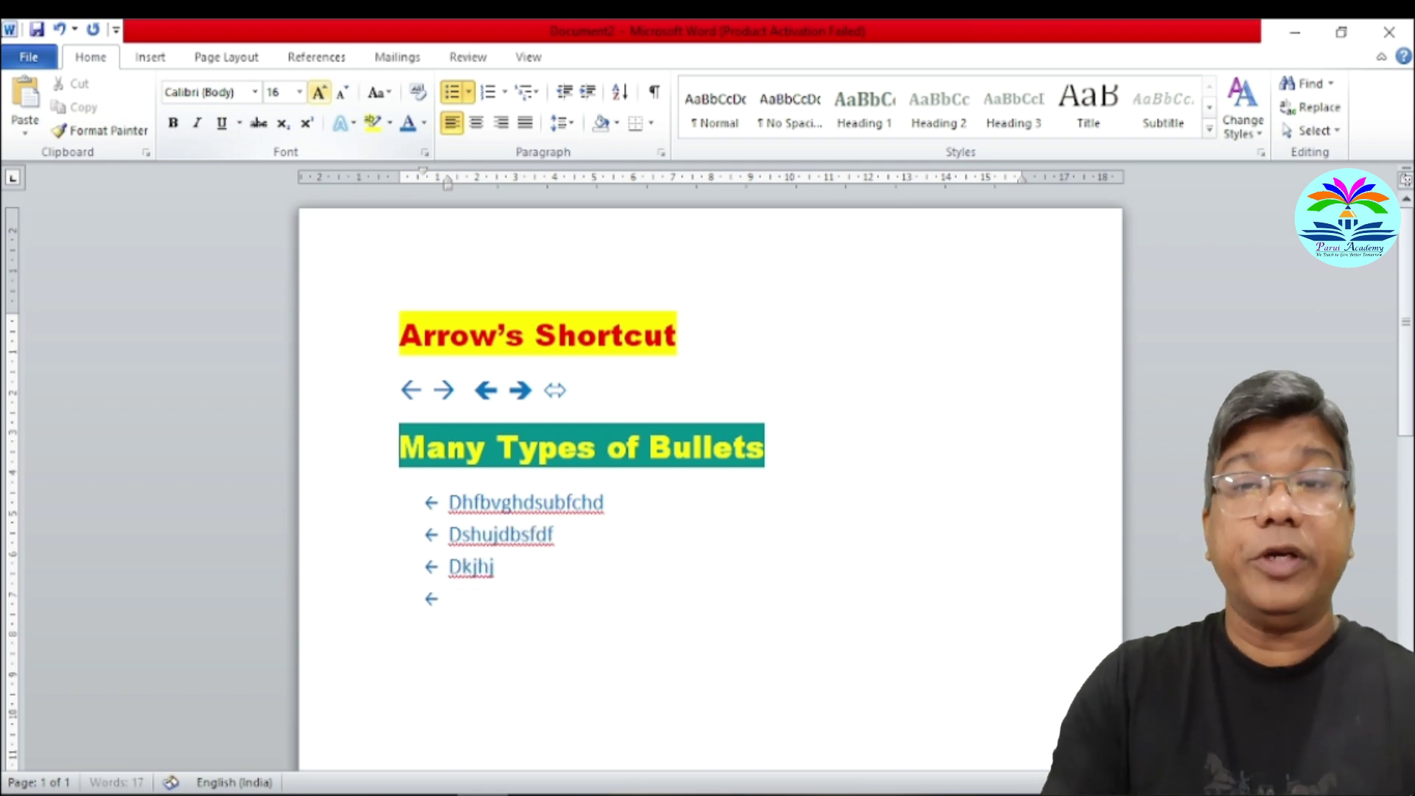
{"action": "key", "text": "Return"}
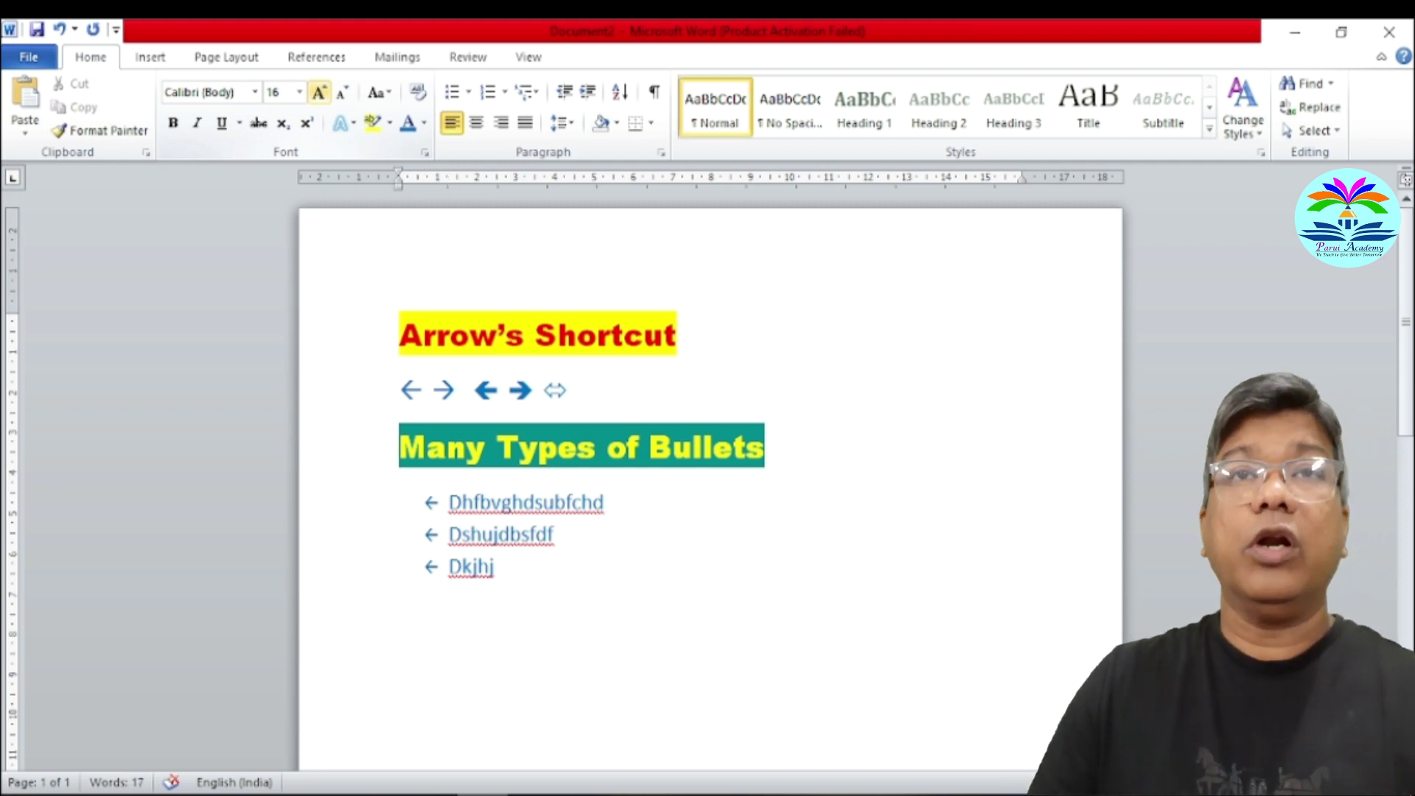
Clear the leftover empty bullet and start a right-arrow bulleted list from '-->'.
{"action": "key", "text": "ctrl+z"}
{"action": "key", "text": "Return"}
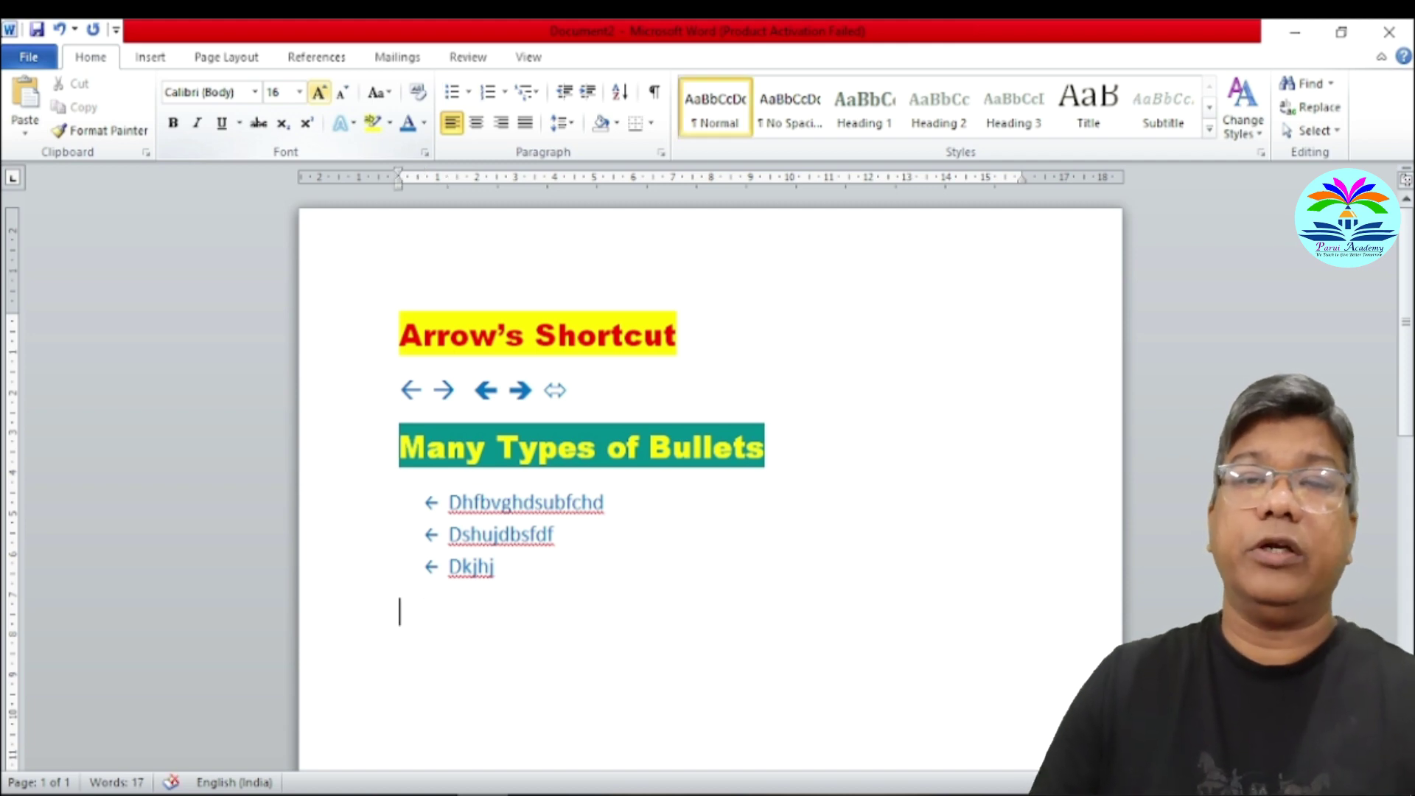
{"action": "key", "text": "ctrl+z"}
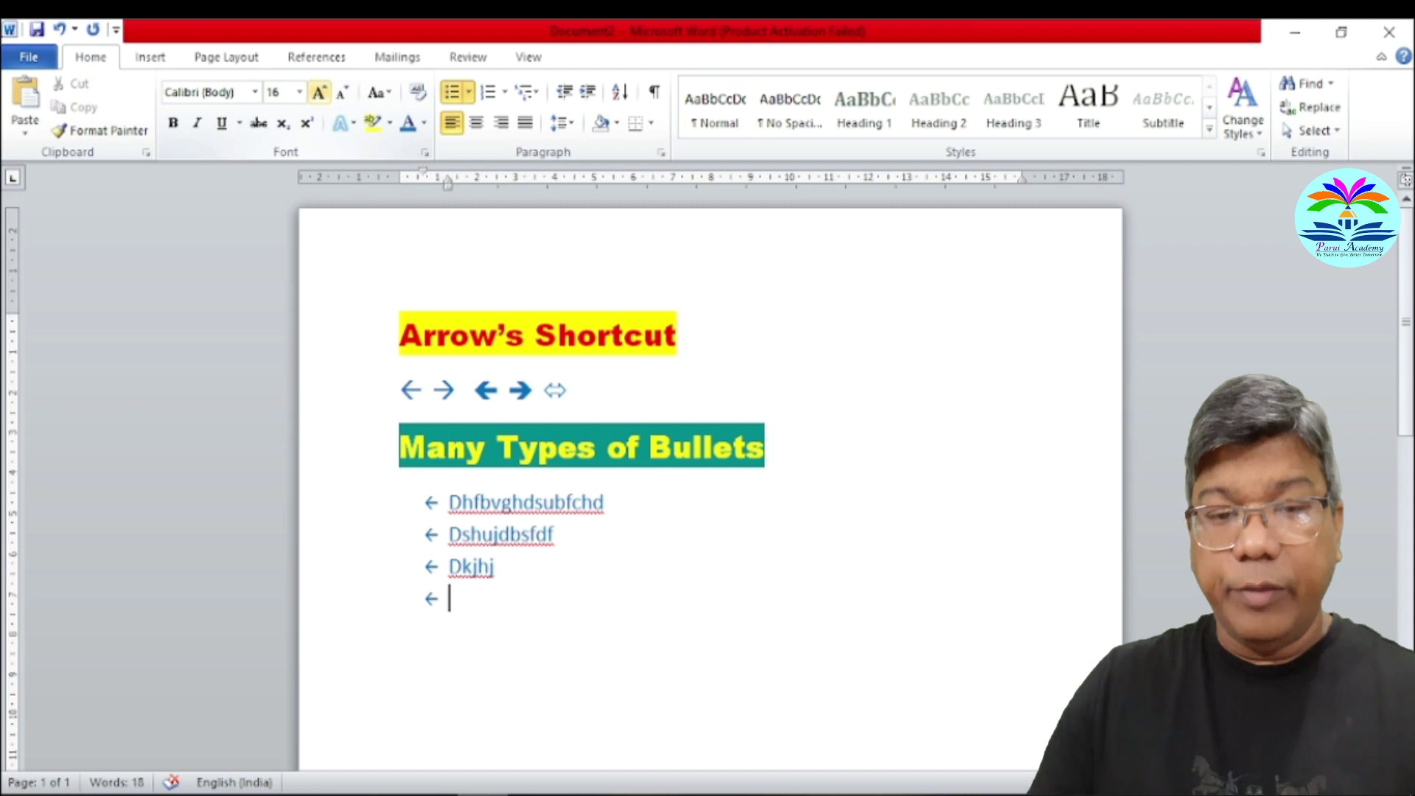
{"action": "key", "text": "Return"}
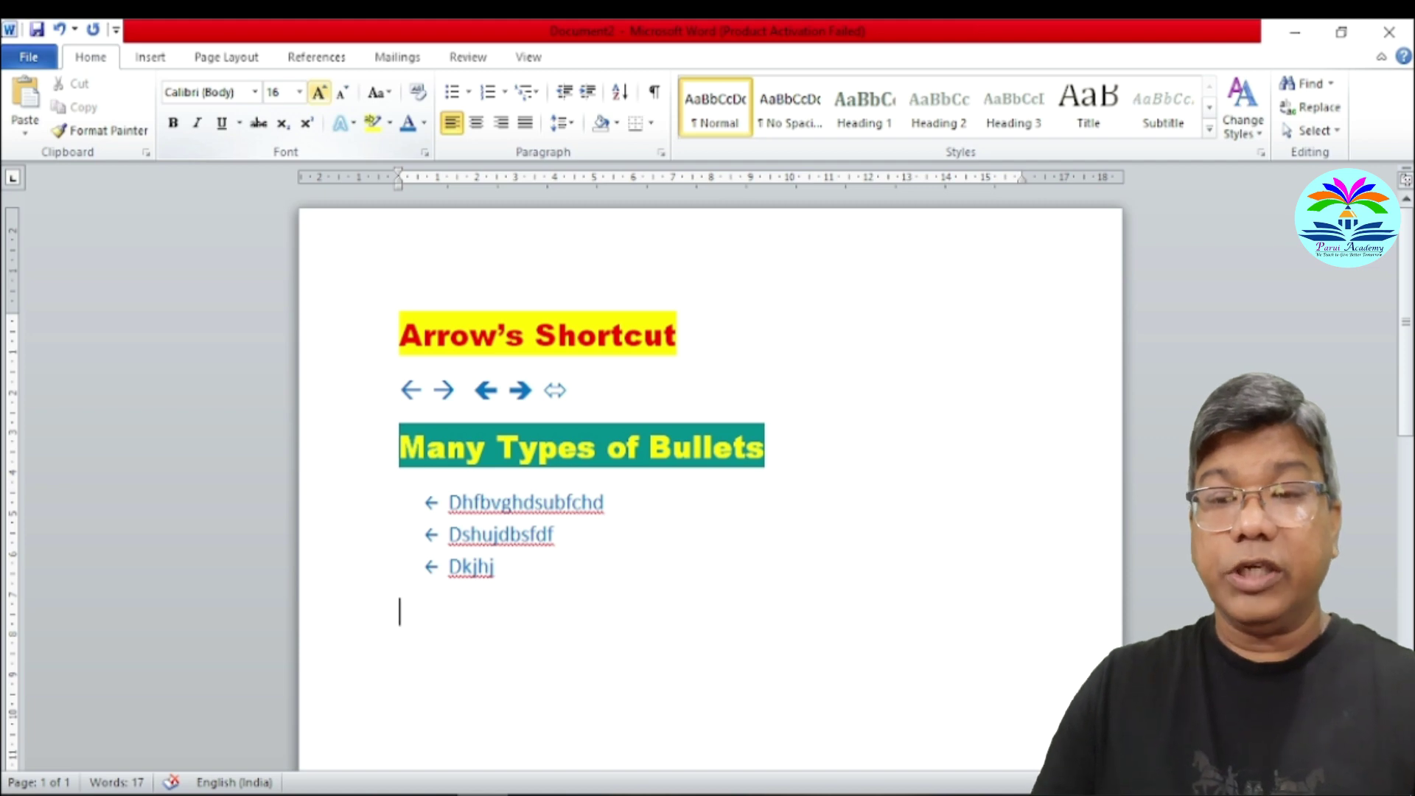
{"action": "type", "text": "--"}
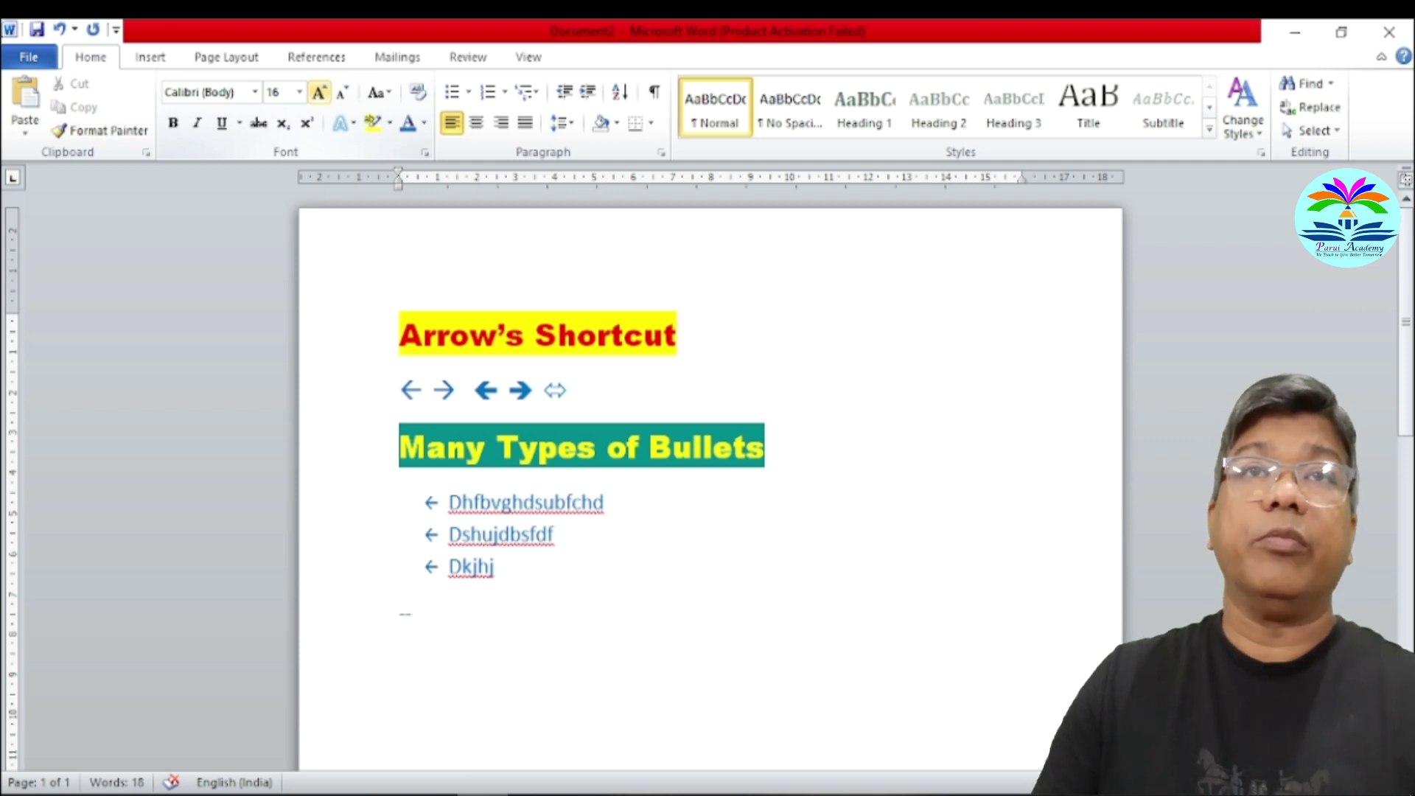
{"action": "type", "text": ">"}
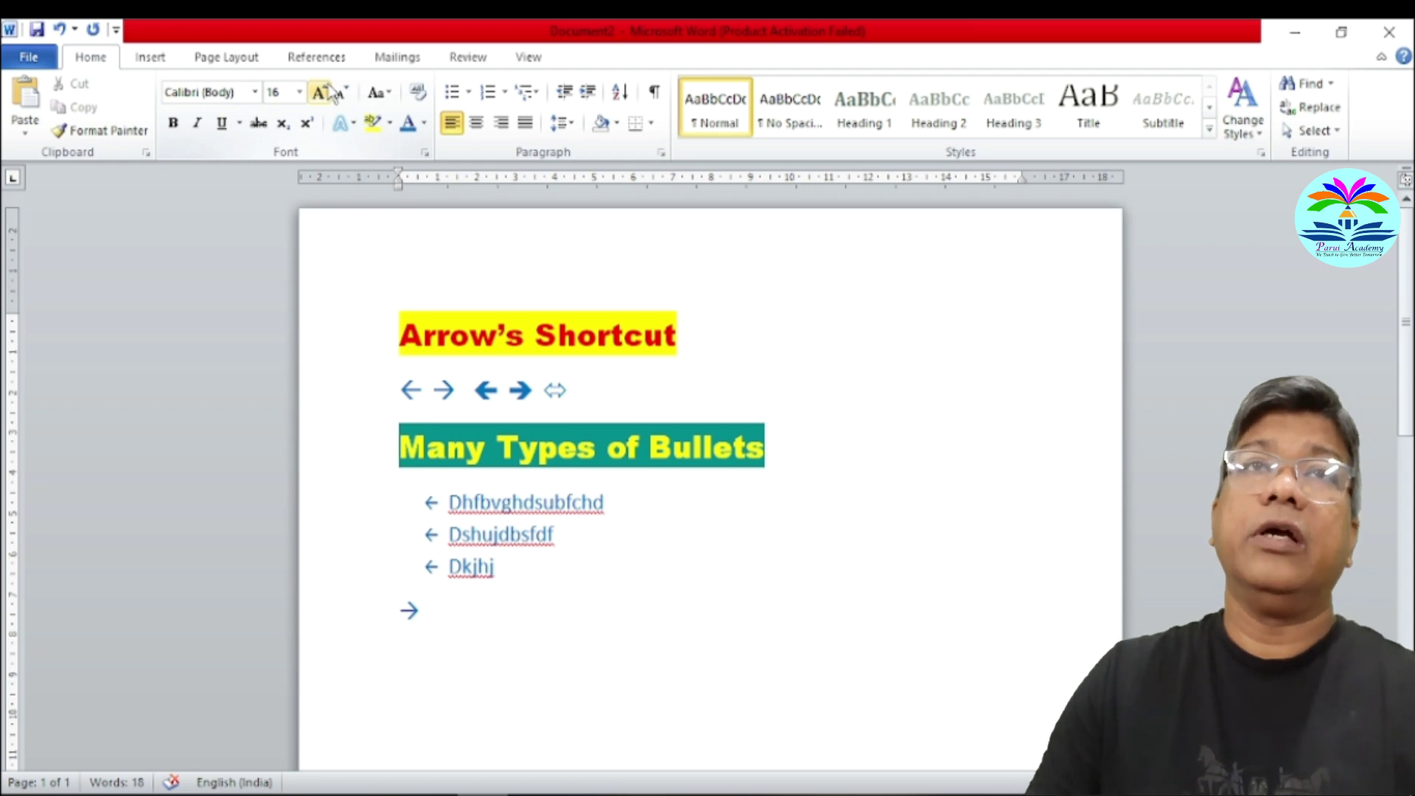
{"action": "key", "text": "Tab"}
Enter the right-arrow items Bvhjfdgbvhdfuhhj, Juhfdnvjdinvh and Jfnvgjfn, then end the list.
{"action": "type", "text": "bvhjfdgbvhdfuhhj"}
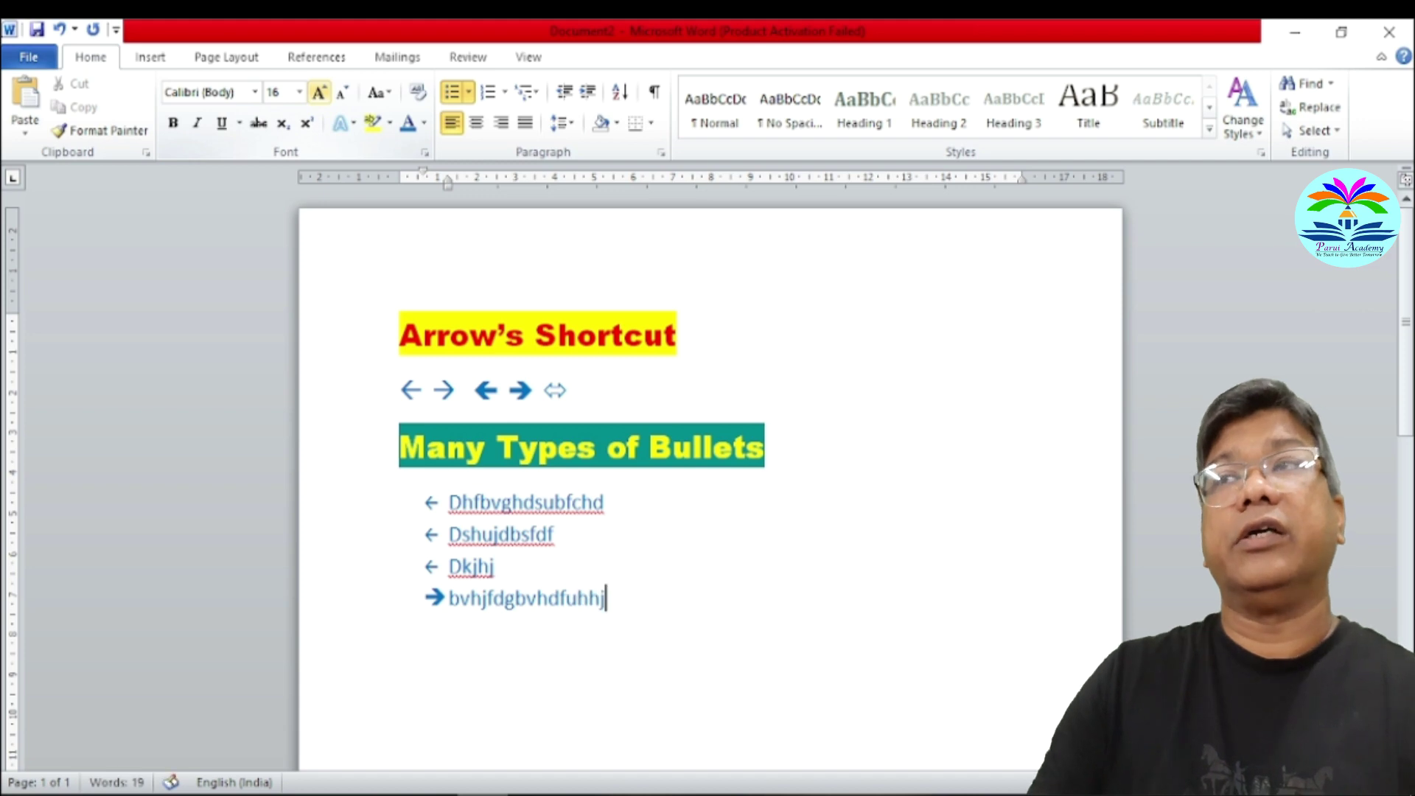
{"action": "key", "text": "Return"}
{"action": "type", "text": "juhfdnvjdi"}
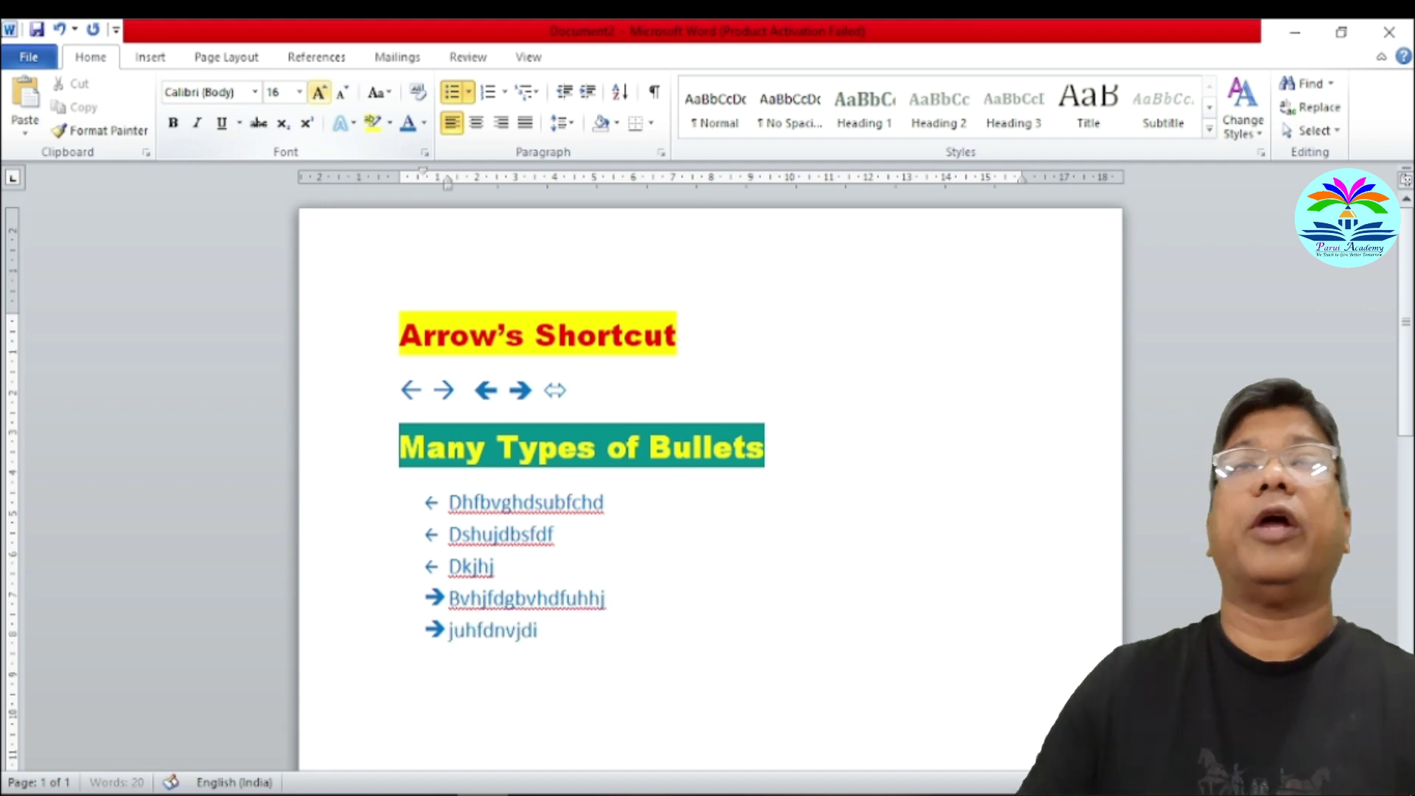
{"action": "type", "text": "nvh"}
{"action": "key", "text": "Return"}
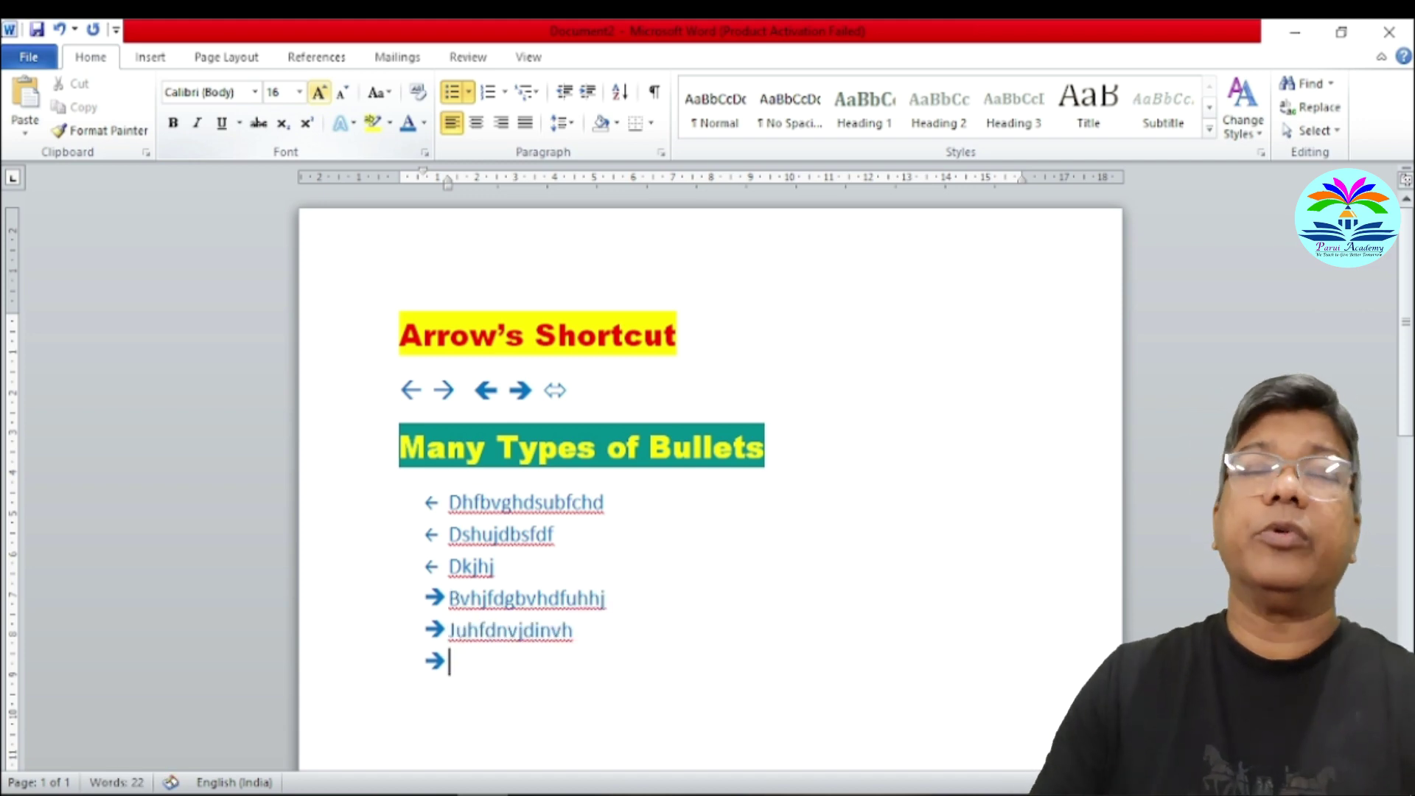
{"action": "type", "text": "jfnvgjfn"}
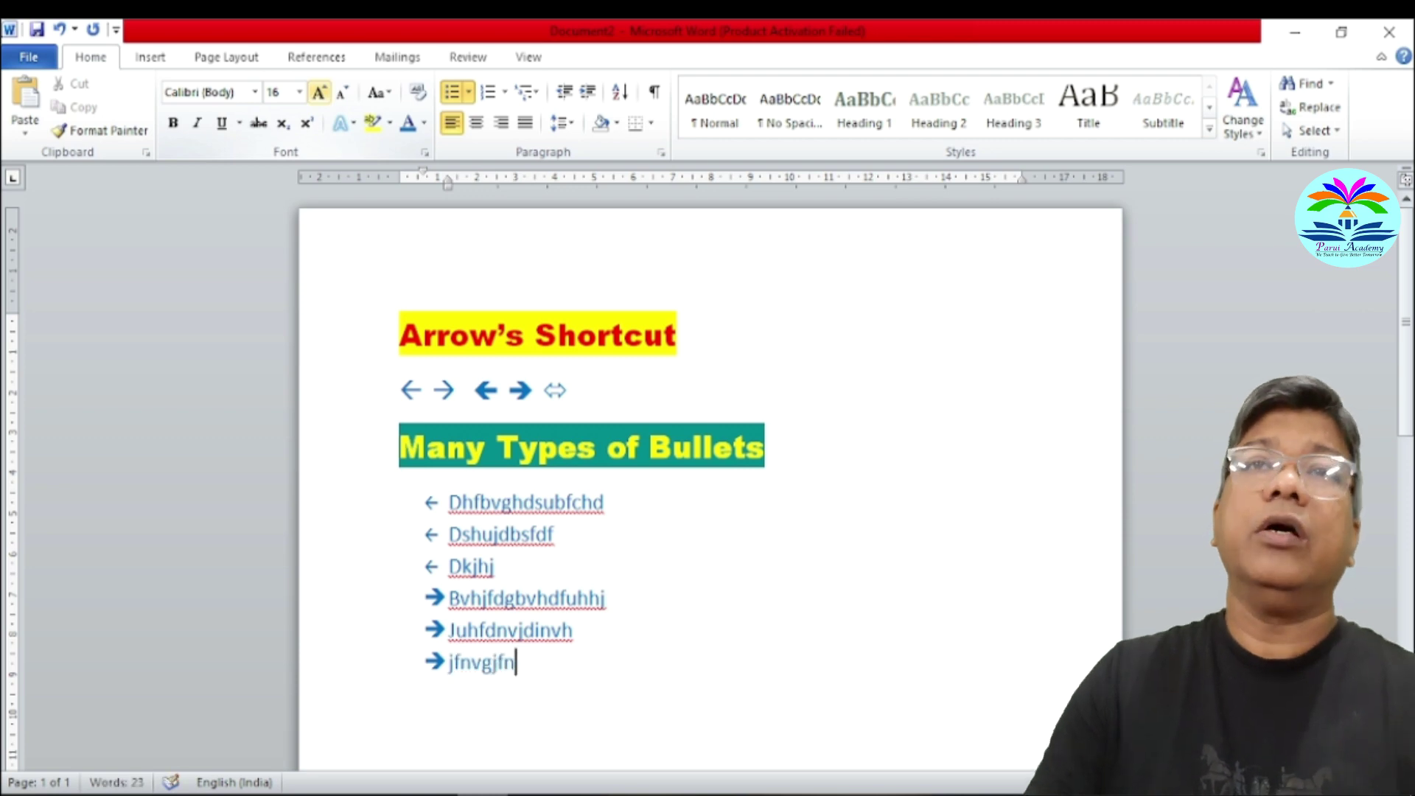
{"action": "key", "text": "Return"}
{"action": "key", "text": "Return"}
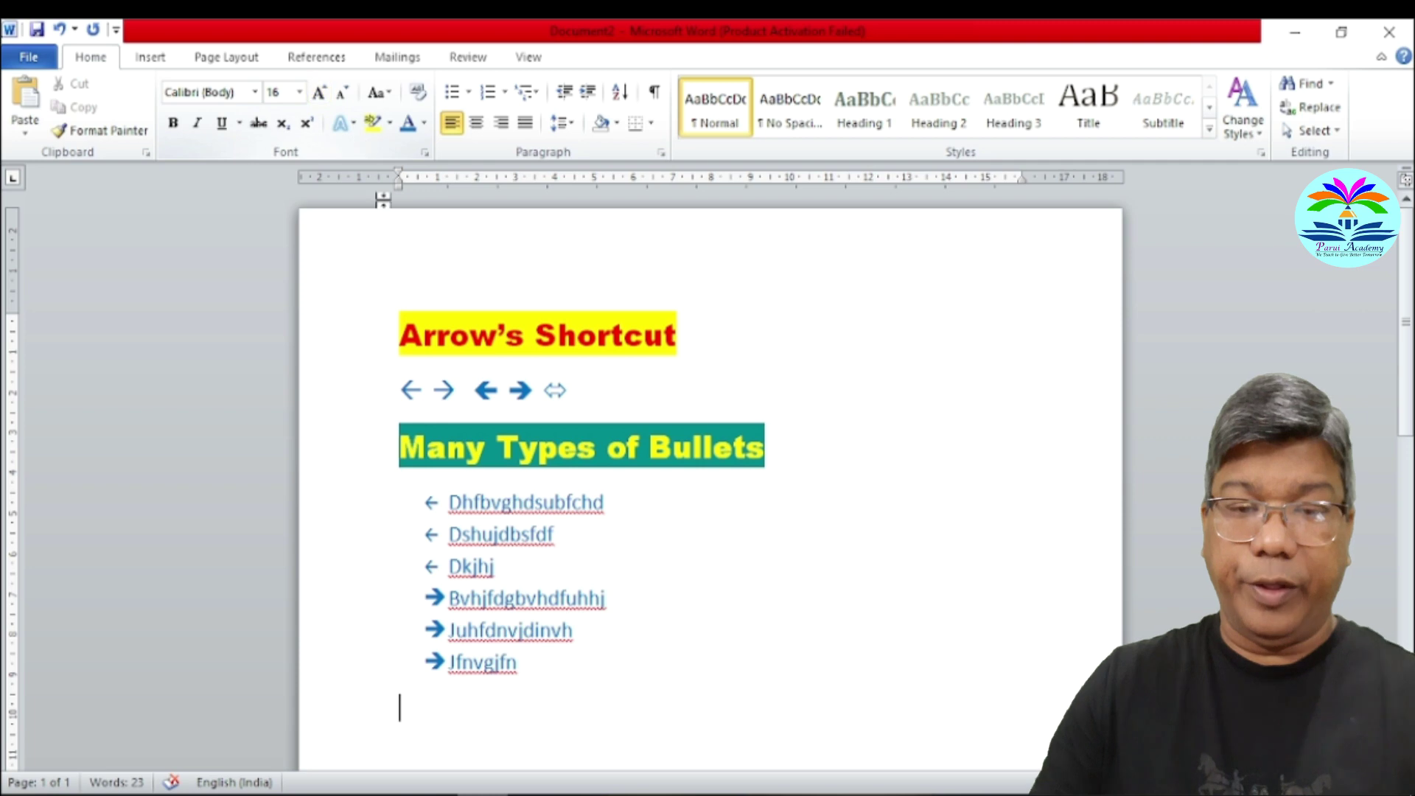
{"action": "scroll", "coordinate": [819, 513], "scroll_direction": "down", "scroll_amount": 4}
{"action": "scroll", "coordinate": [829, 516], "scroll_direction": "up", "scroll_amount": 2}
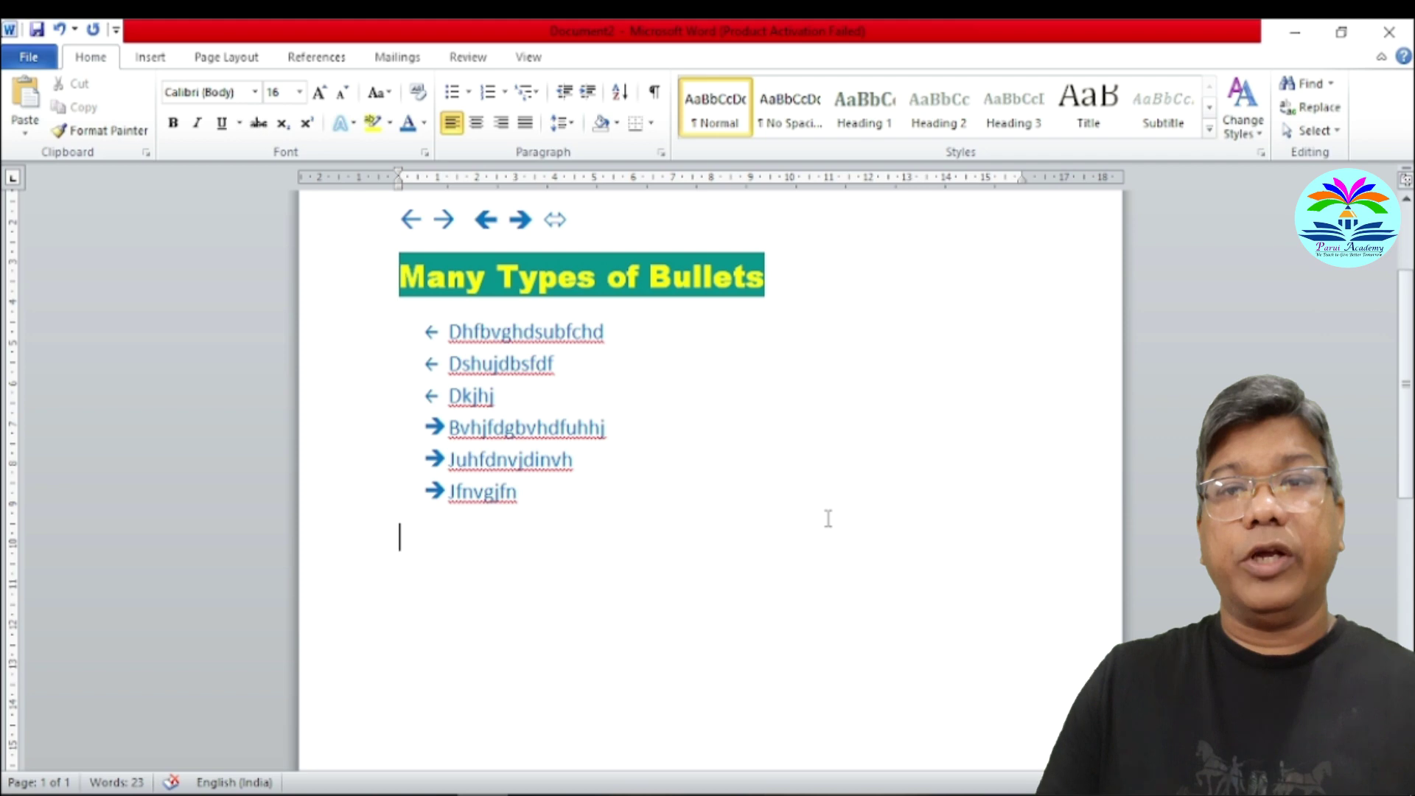
Create a ⇔-bulleted list with Njkfdsnhgju, Jhfeeiudfj and Kjfimf, then end it.
{"action": "type", "text": "<"}
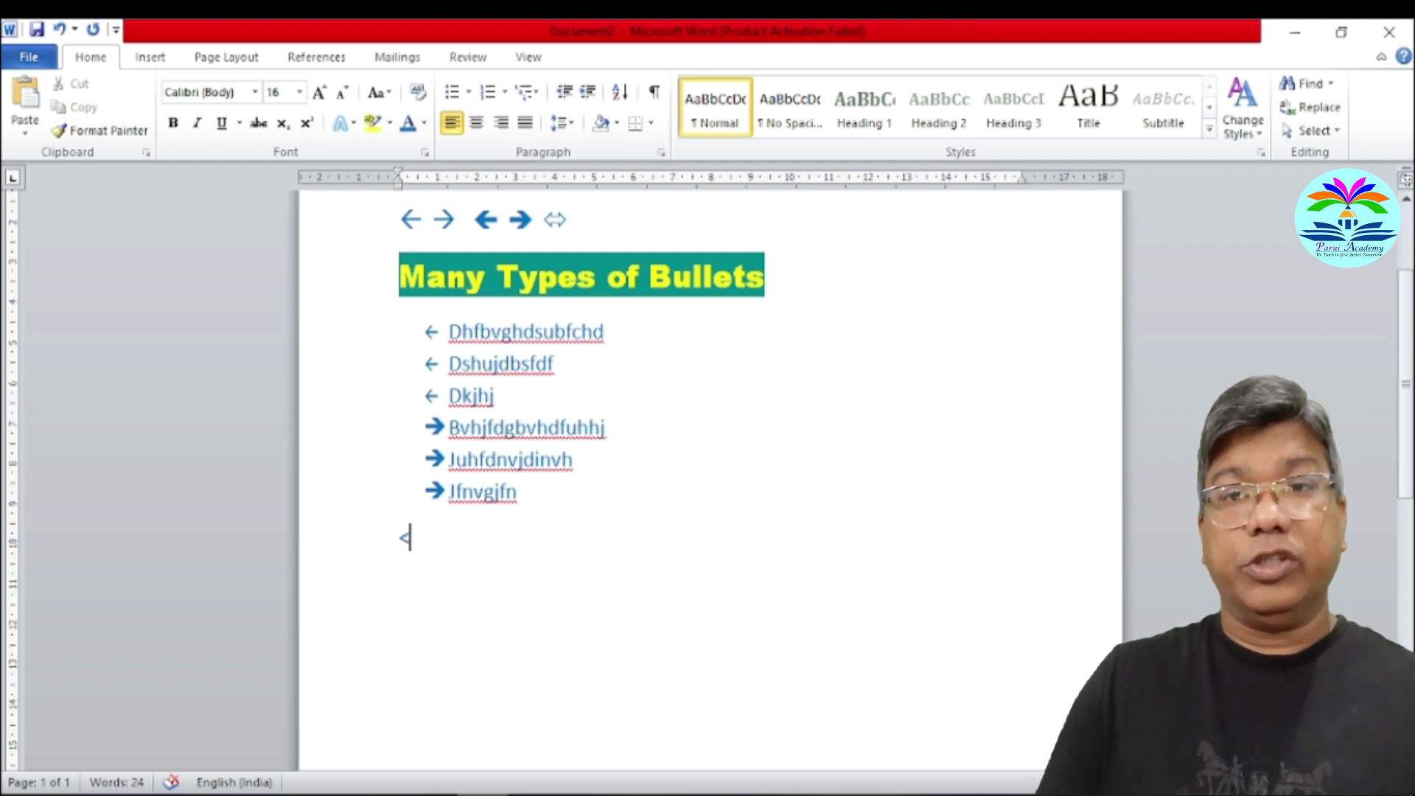
{"action": "type", "text": "="}
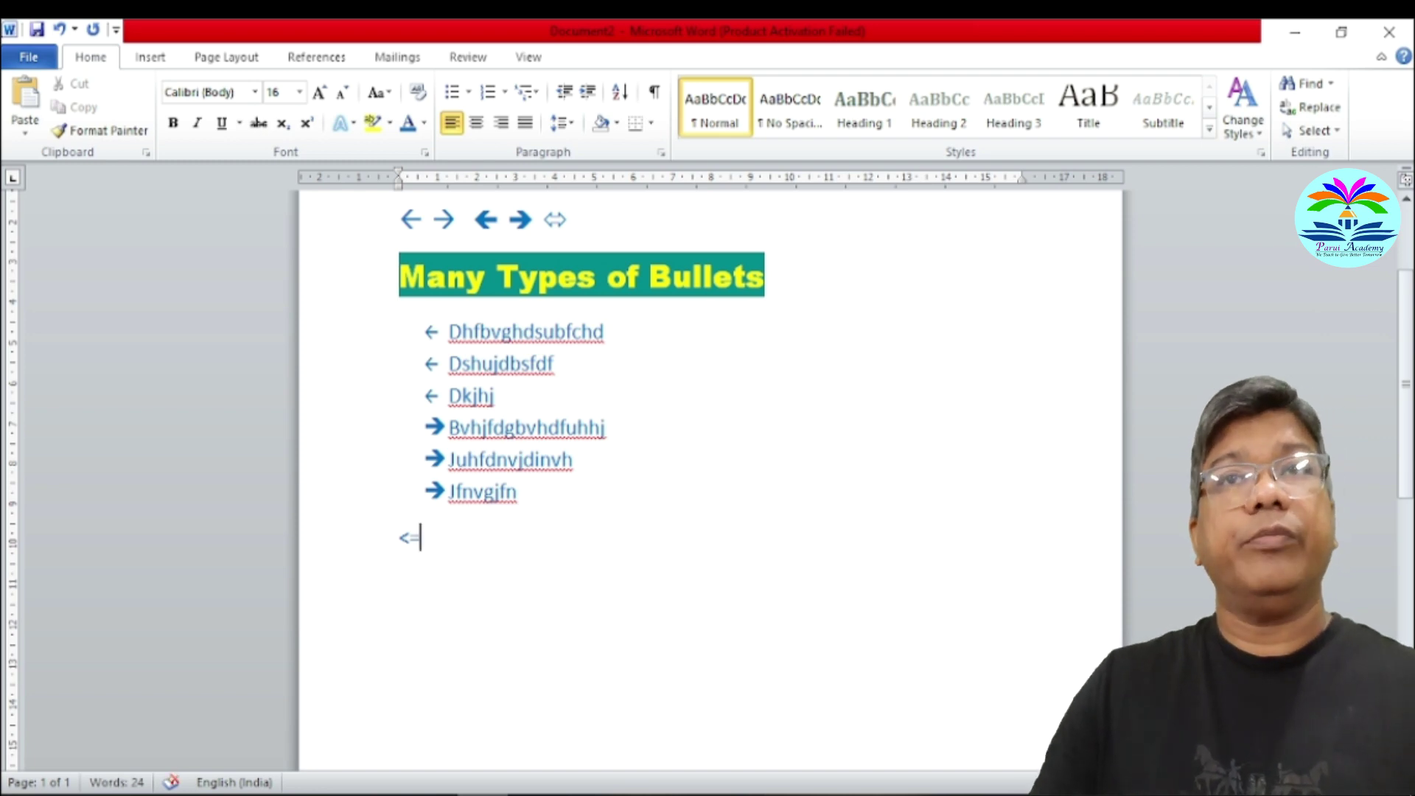
{"action": "type", "text": ">"}
{"action": "key", "text": "Tab"}
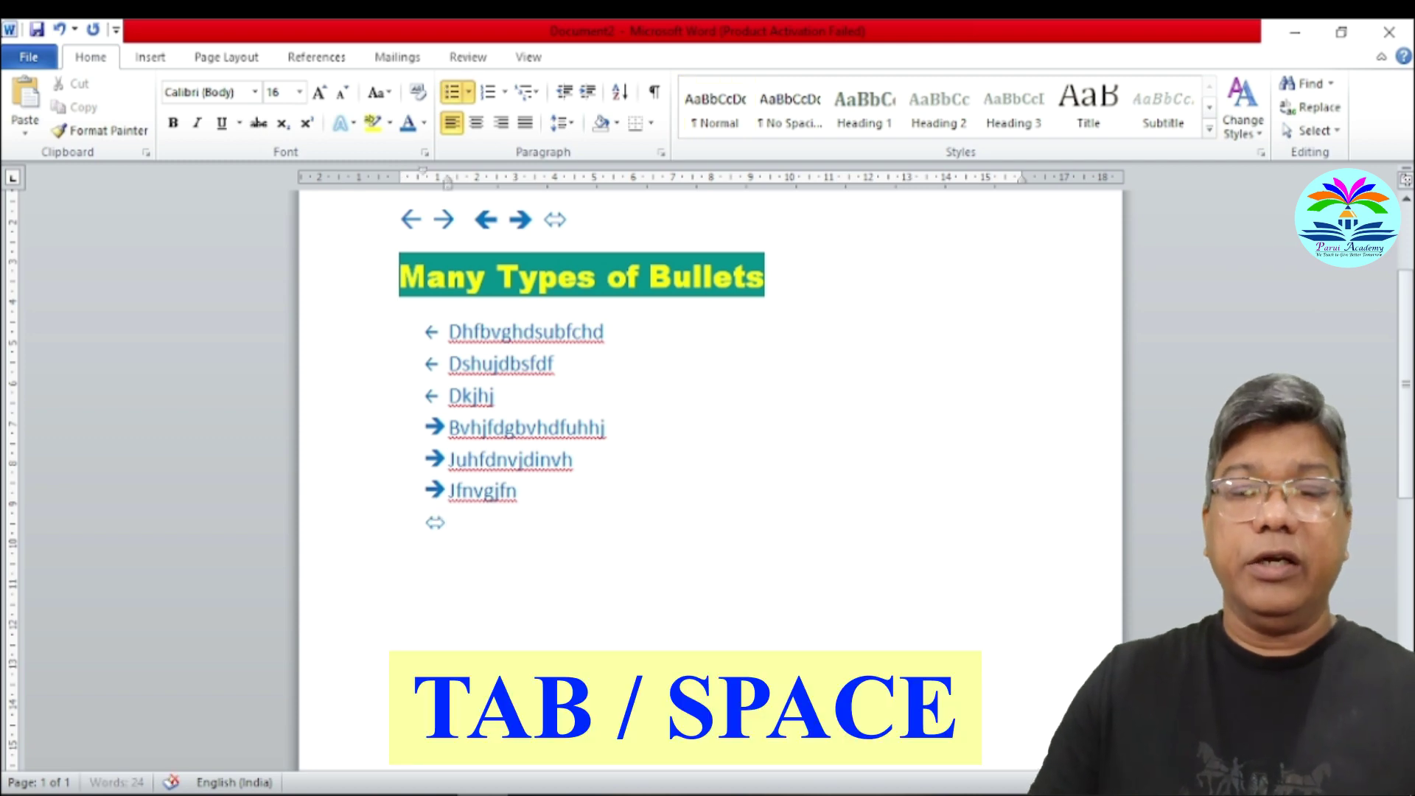
{"action": "type", "text": "njkfds"}
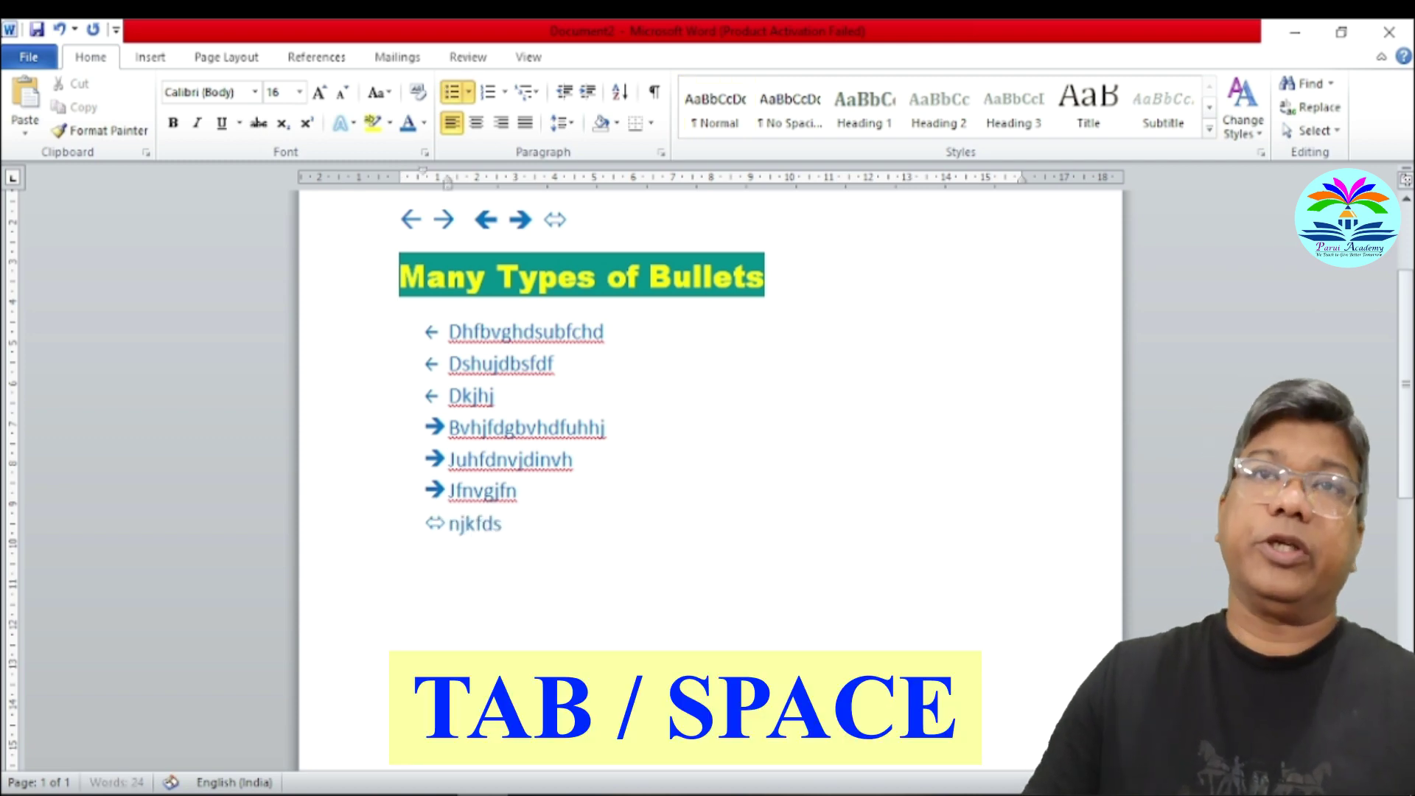
{"action": "type", "text": "nhgju"}
{"action": "key", "text": "Return"}
{"action": "type", "text": "jhfeeiudfj"}
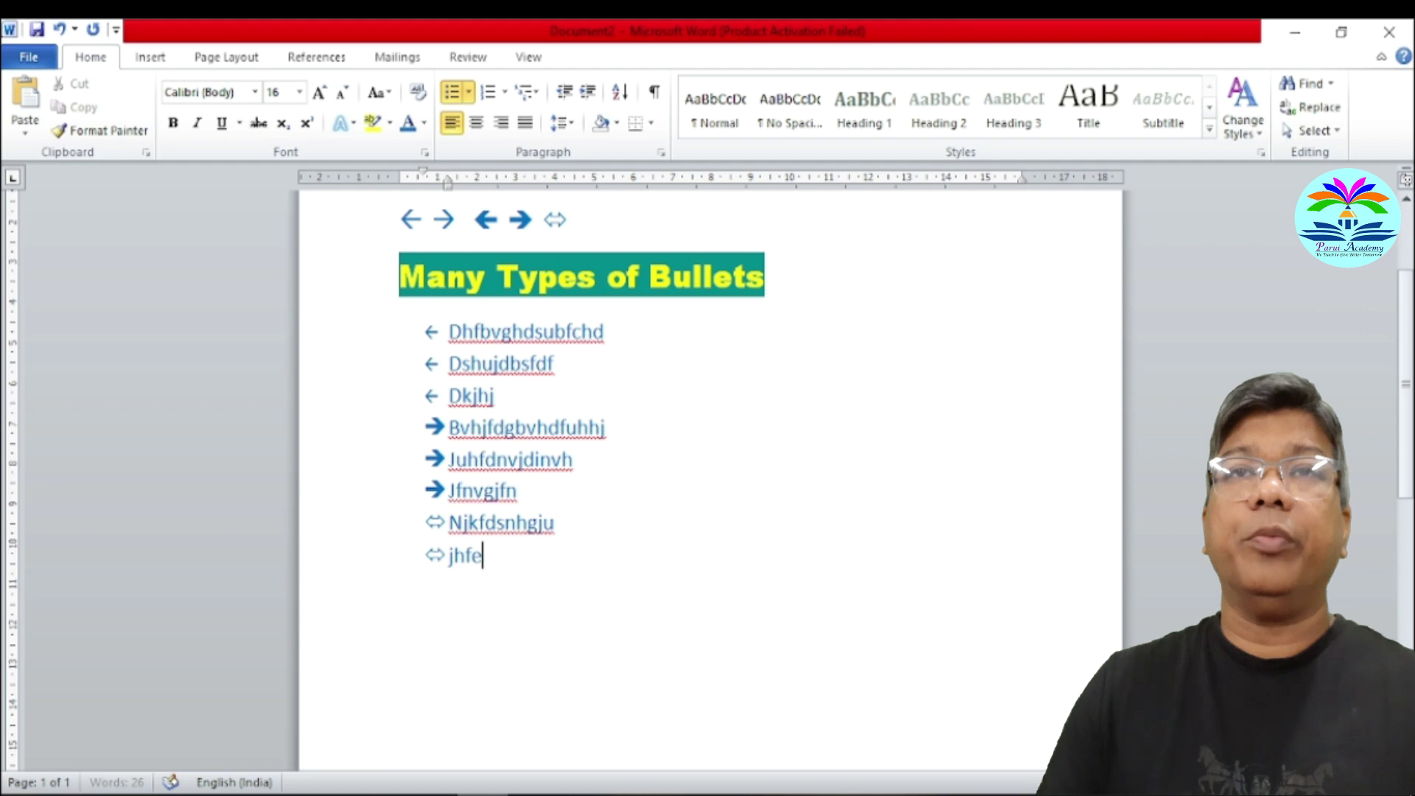
{"action": "key", "text": "Return"}
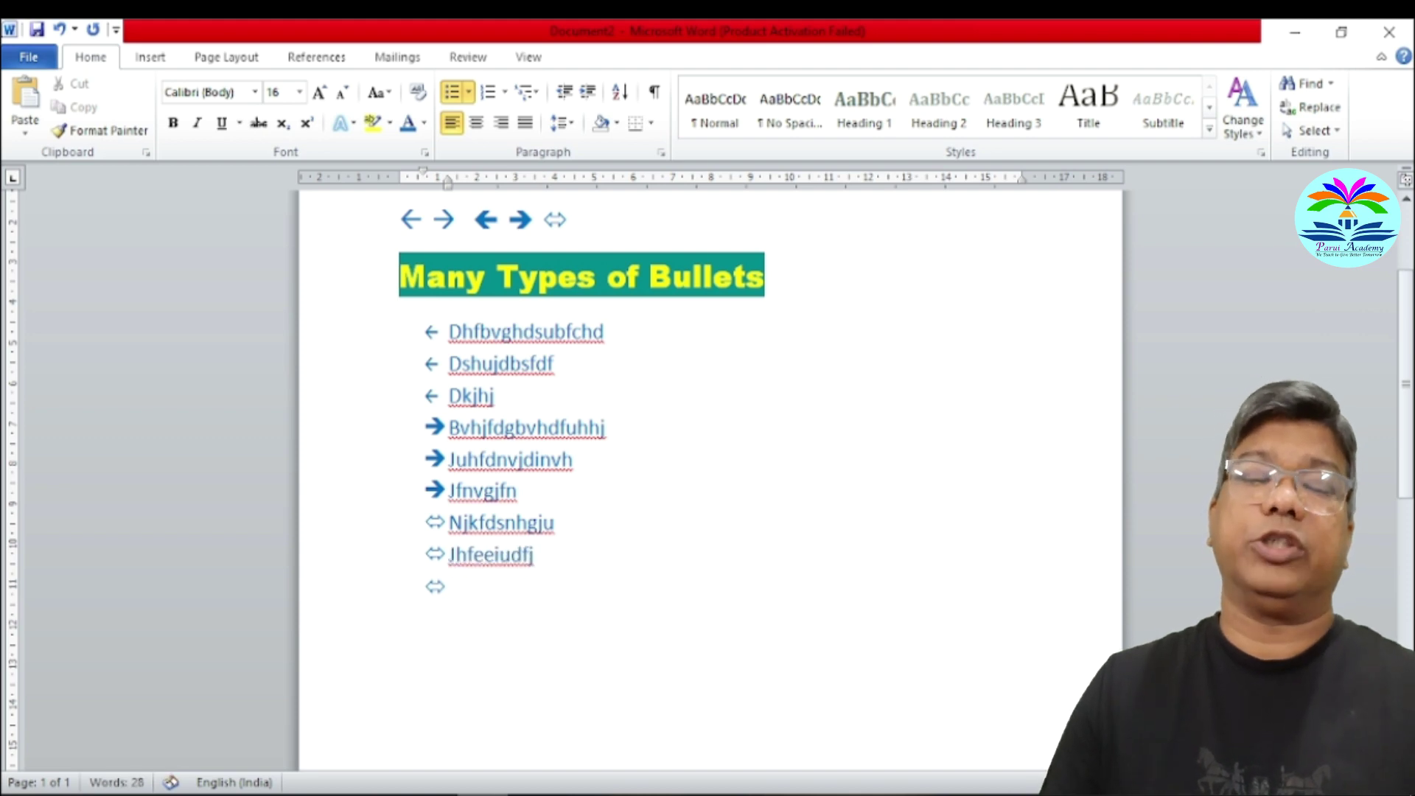
{"action": "type", "text": "Kjfimf"}
{"action": "key", "text": "Return"}
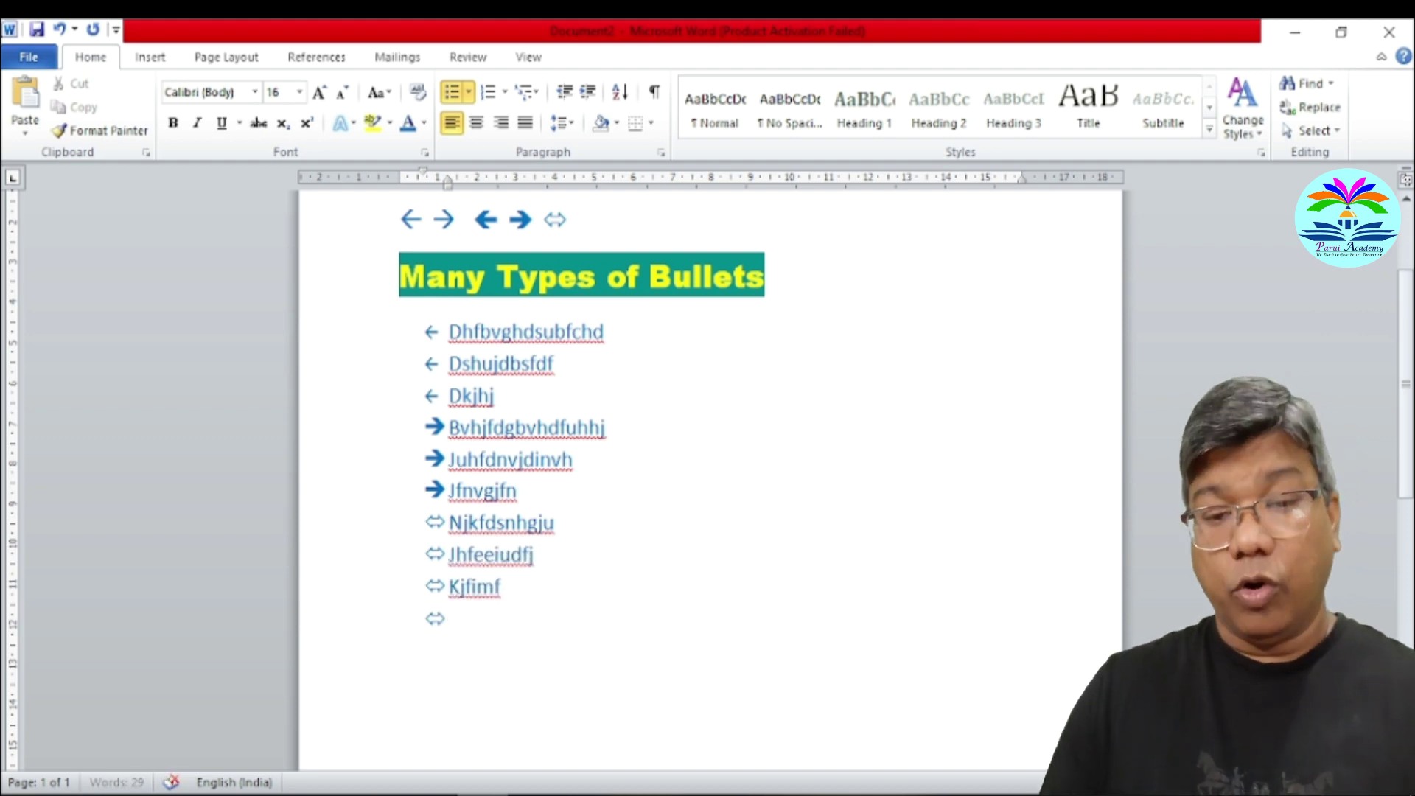
{"action": "key", "text": "Return"}
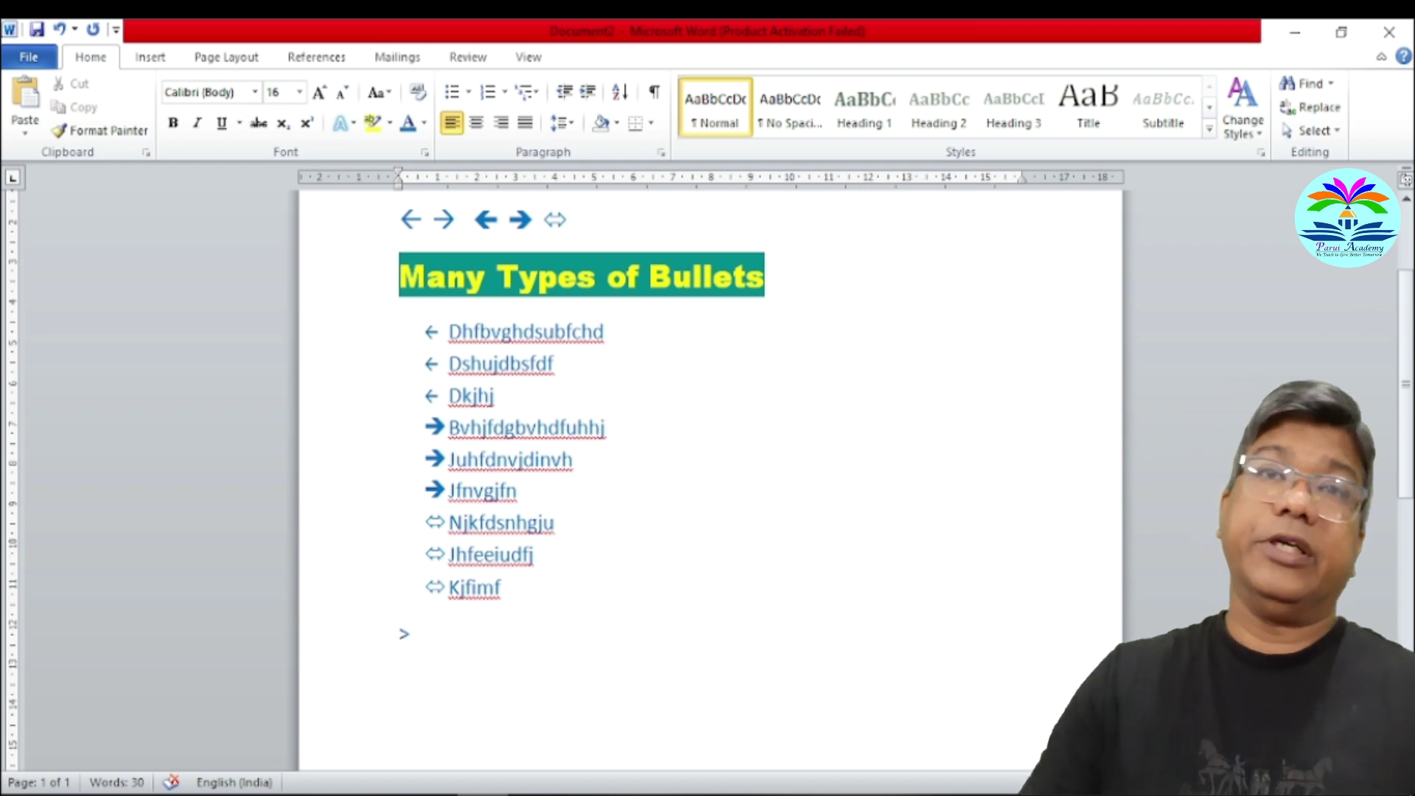
{"action": "type", "text": ">"}
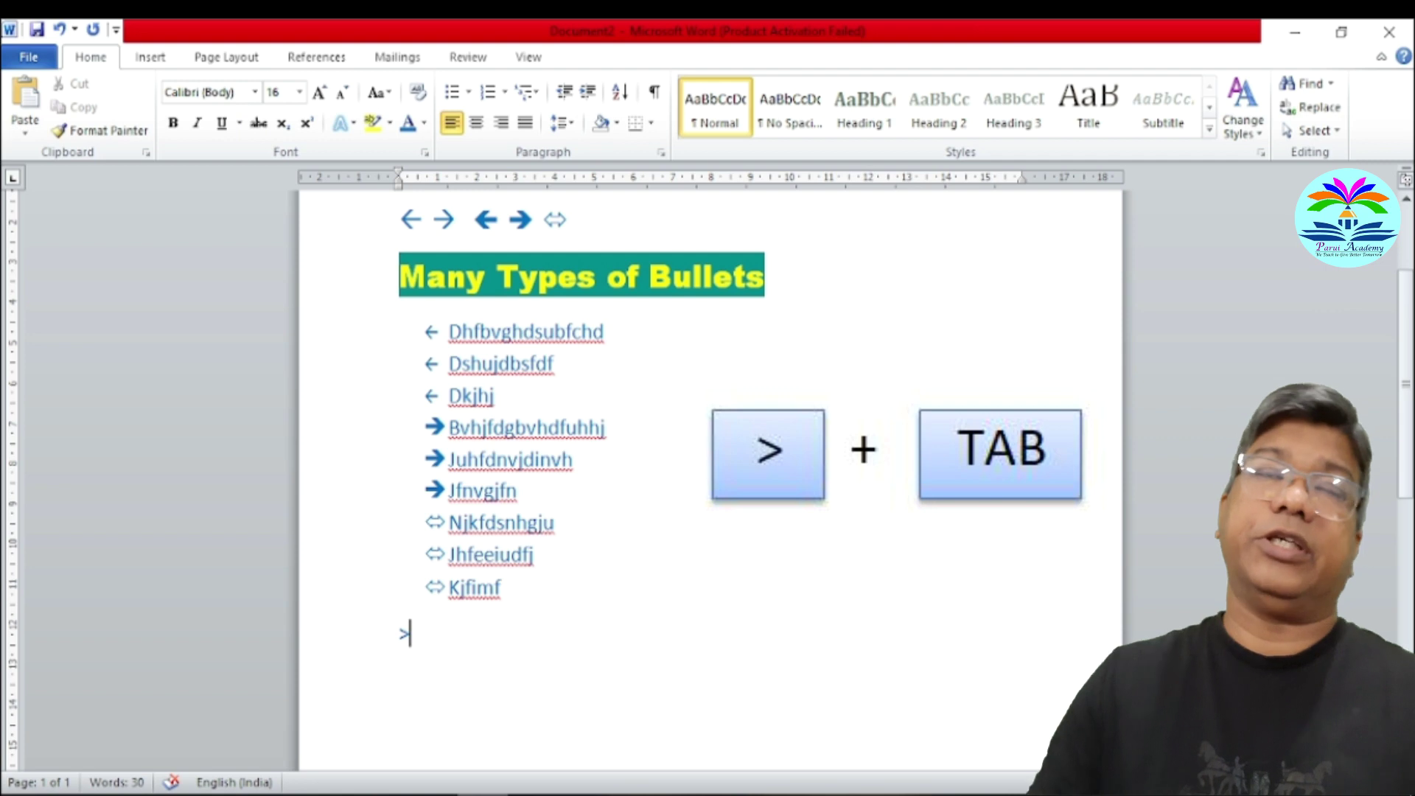
Make an arrowhead-bulleted list from '>' and type items ending with Ijrehnfkg and Oeijrirgujh.
{"action": "key", "text": "Tab"}
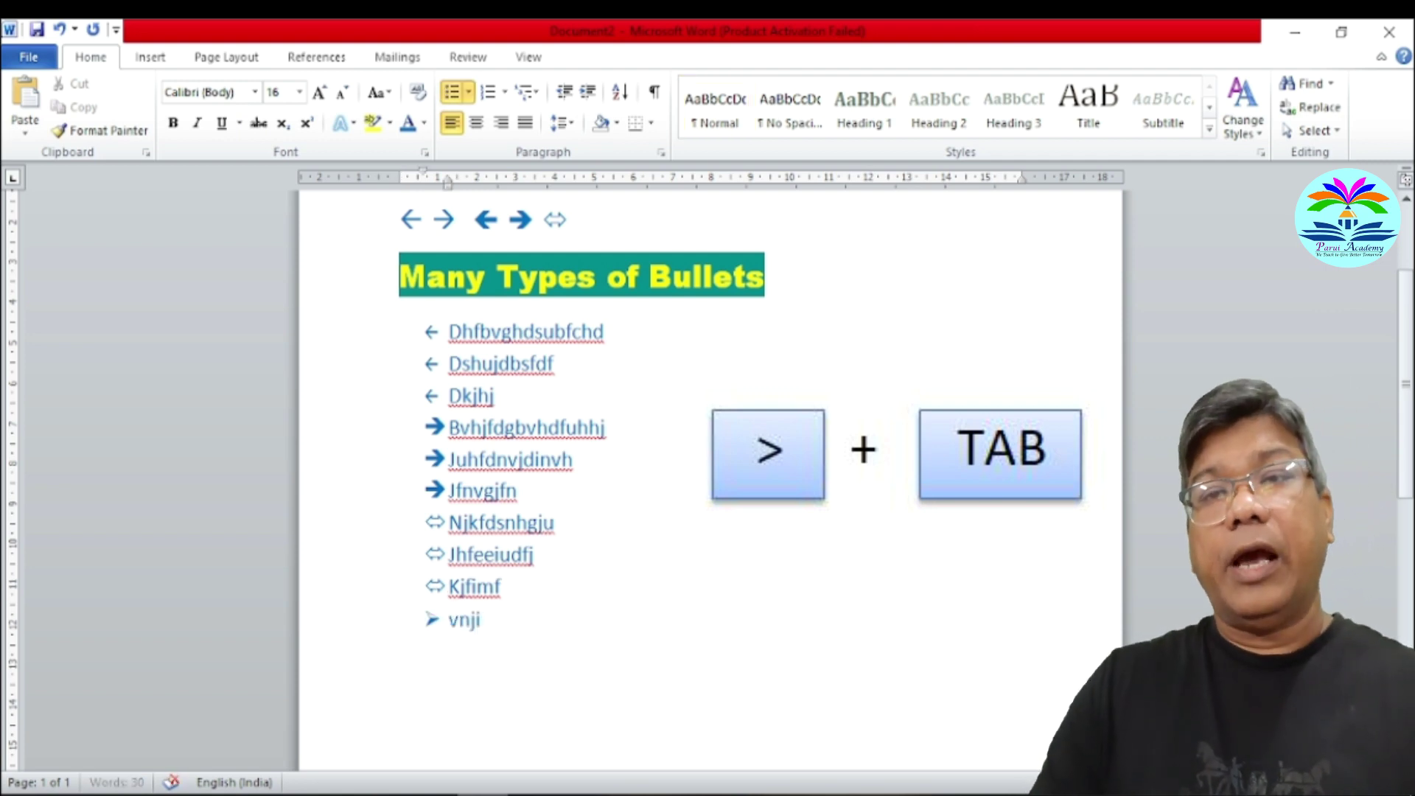
{"action": "type", "text": "ffffguifd"}
{"action": "key", "text": "Return"}
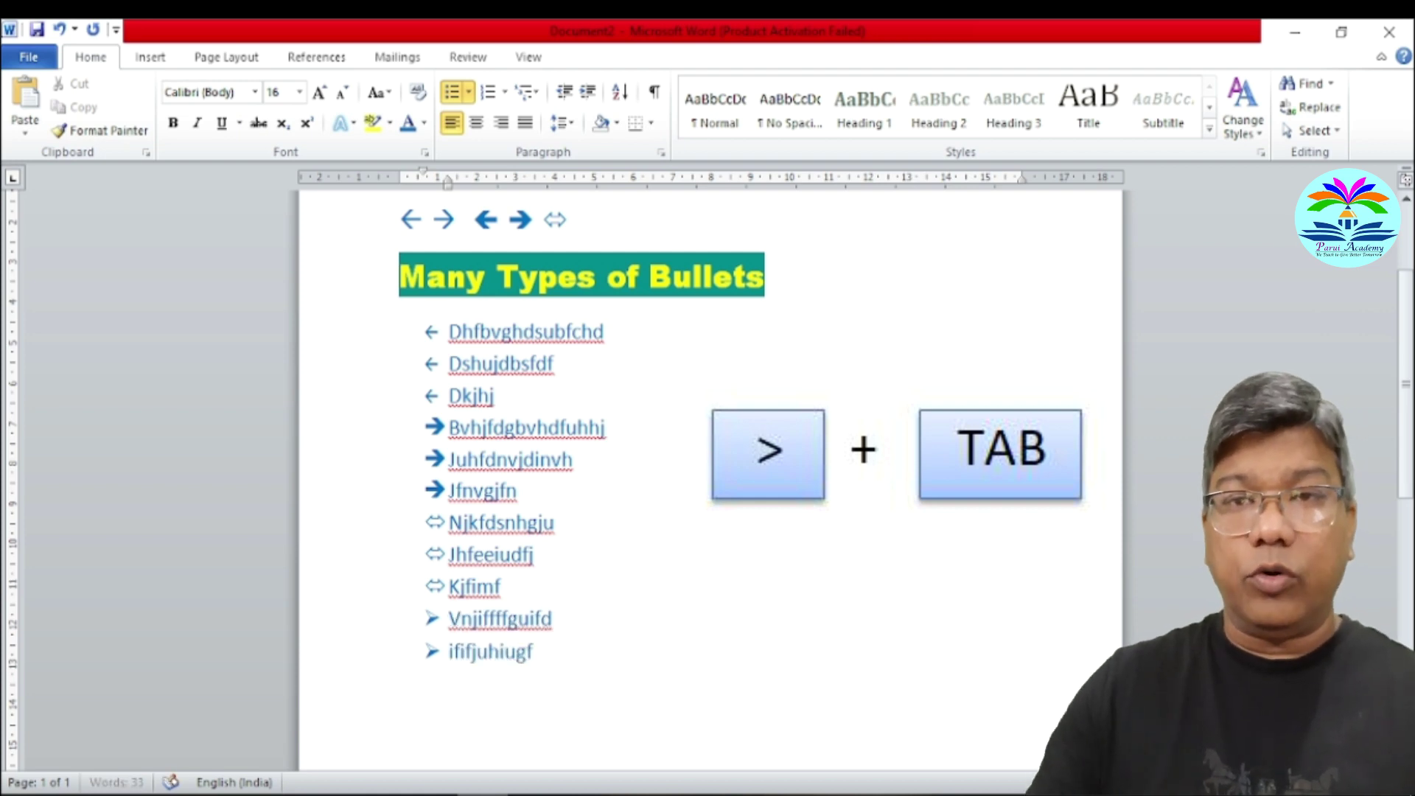
{"action": "type", "text": "ijrehnfkg"}
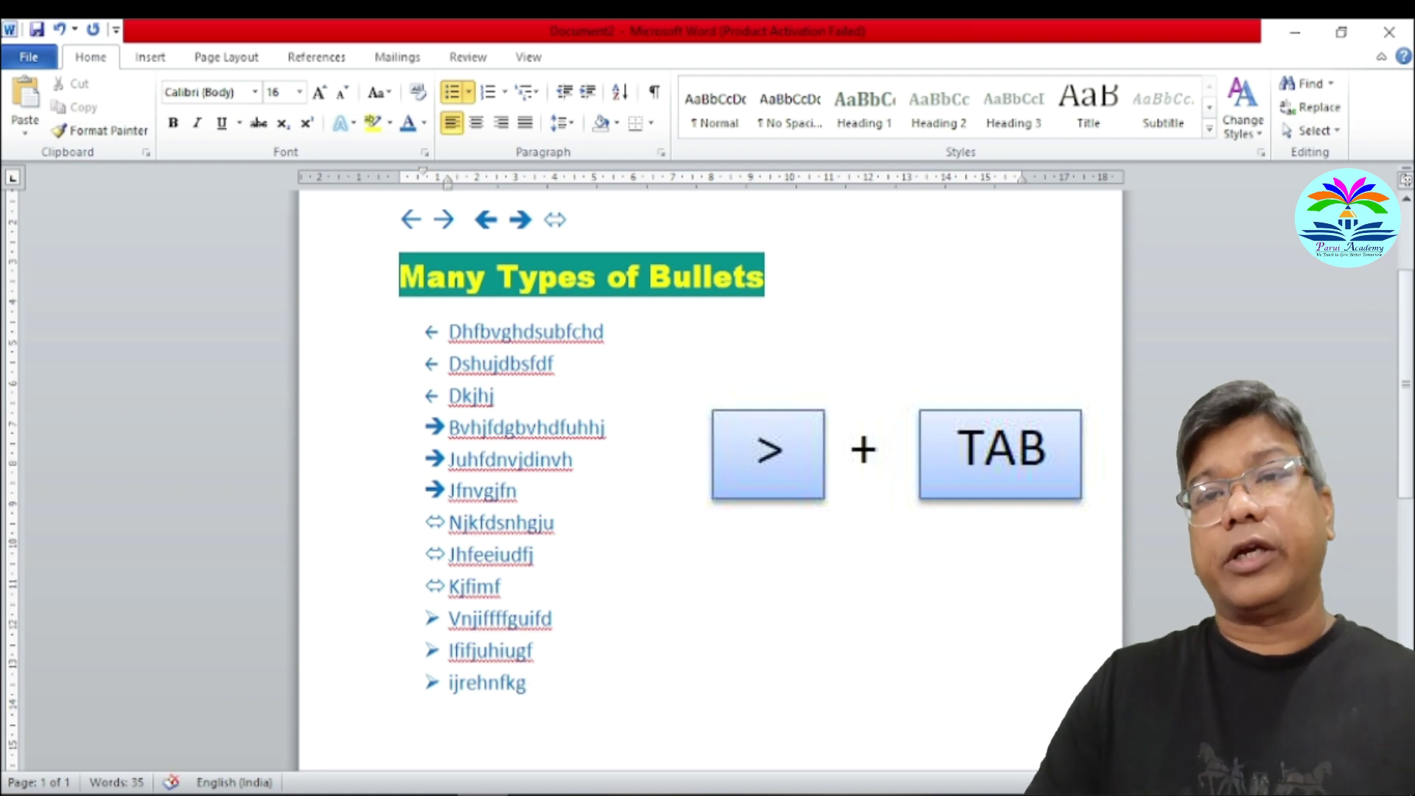
{"action": "type", "text": " oeijrirgujh"}
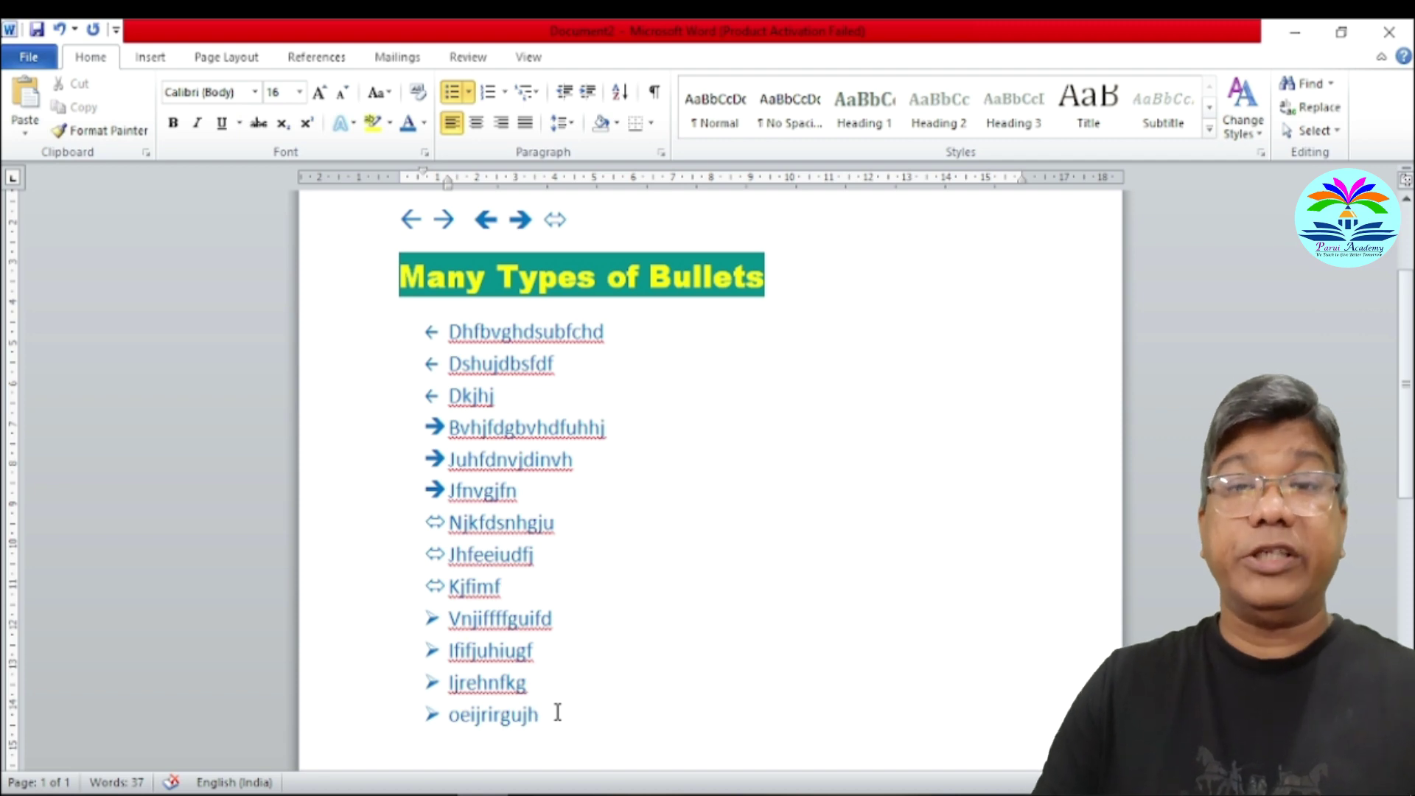
{"action": "scroll", "coordinate": [567, 704], "scroll_direction": "down", "scroll_amount": 3}
{"action": "scroll", "coordinate": [578, 704], "scroll_direction": "down", "scroll_amount": 1}
{"action": "scroll", "coordinate": [578, 707], "scroll_direction": "up", "scroll_amount": 6}
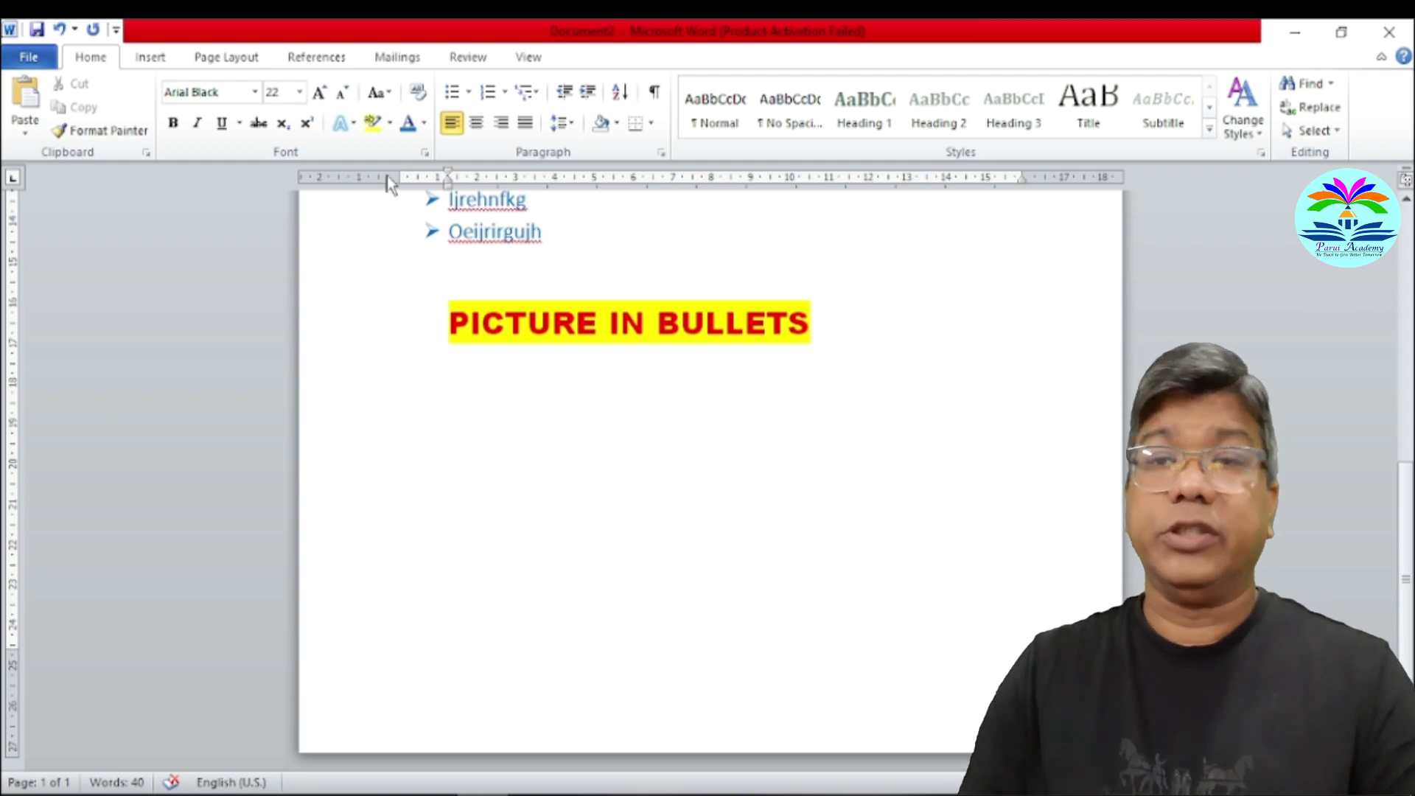
Insert dahlia image 6 from the flower folder and shrink it to bullet size.
{"action": "left_click", "coordinate": [168, 65]}
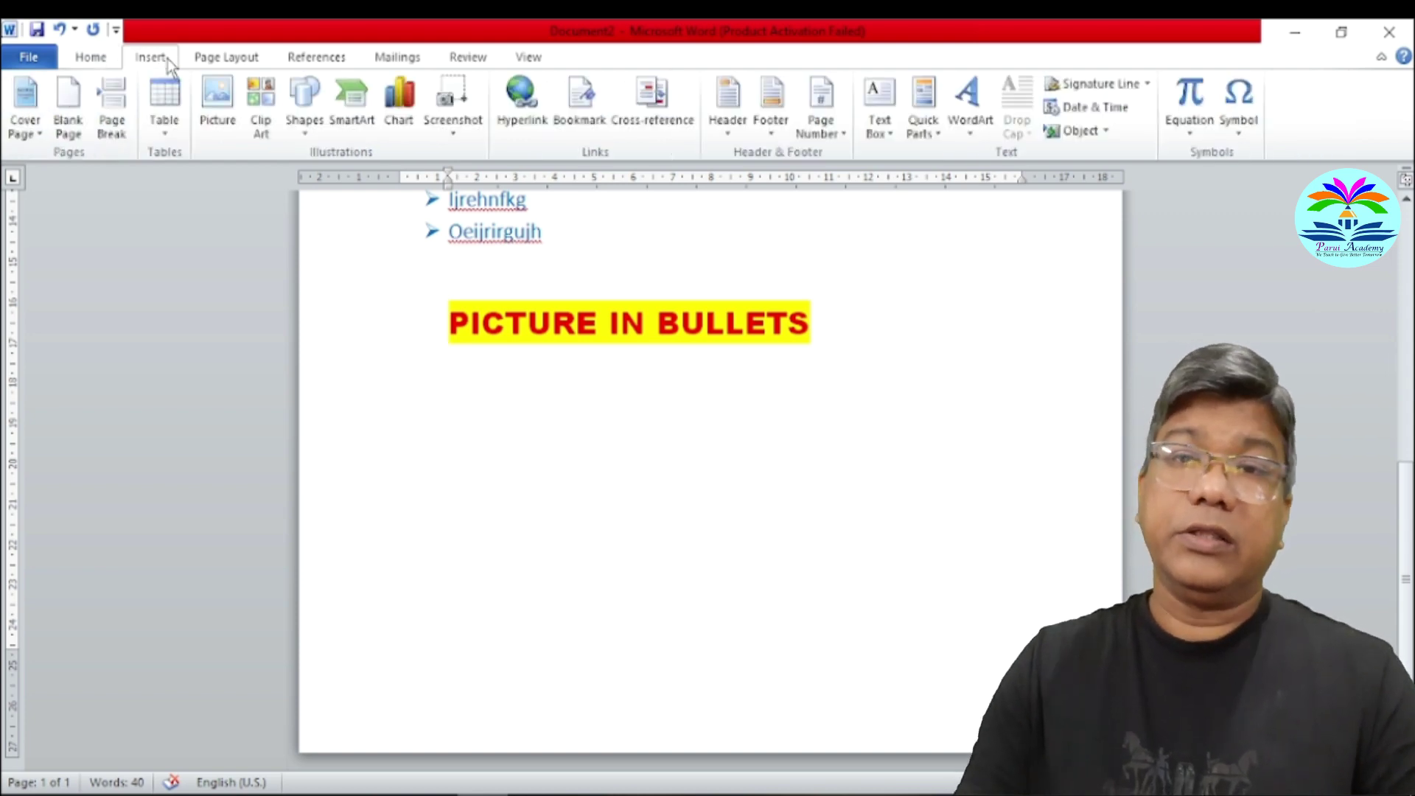
{"action": "left_click", "coordinate": [237, 123]}
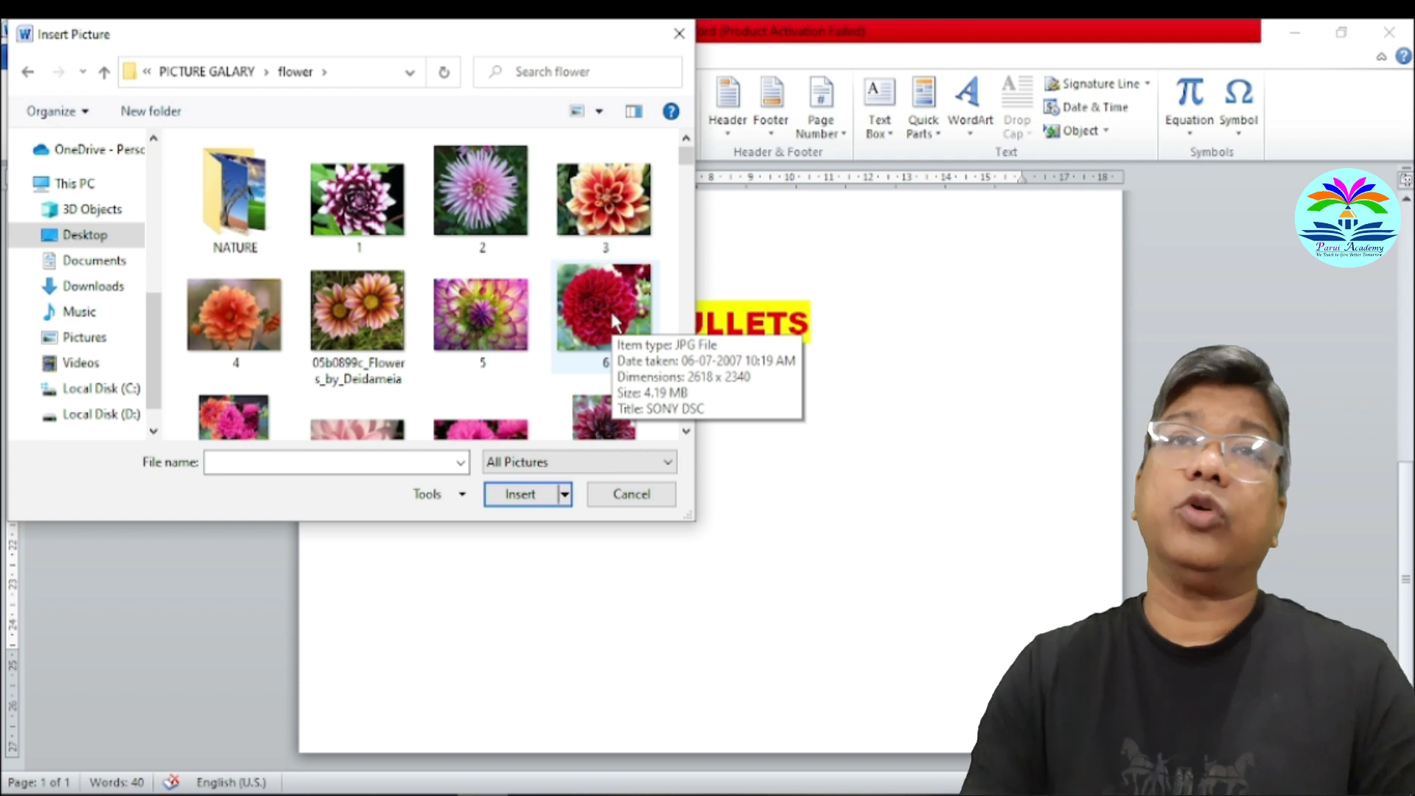
{"action": "double_click", "coordinate": [610, 313]}
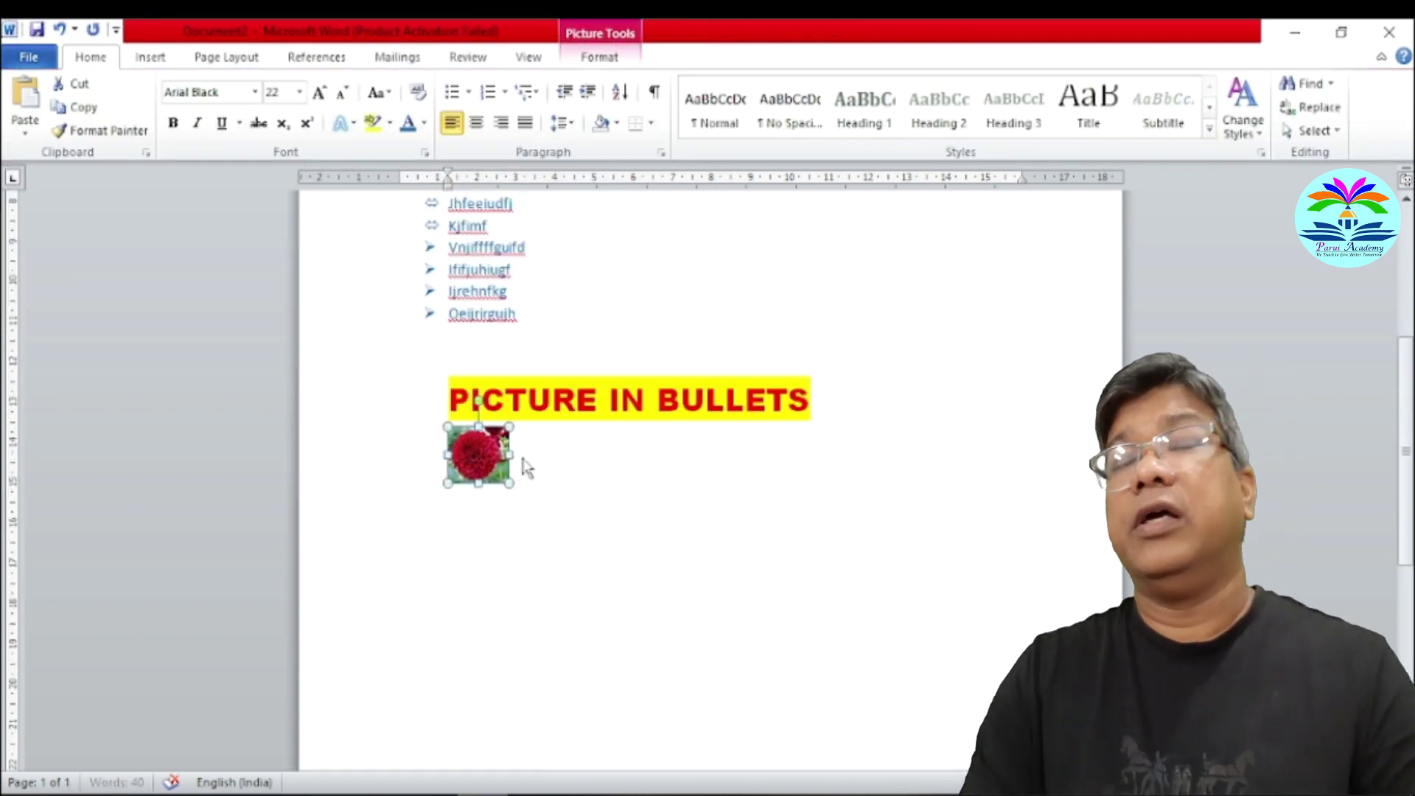
{"action": "left_click_drag", "start_coordinate": [510, 484], "coordinate": [491, 474]}
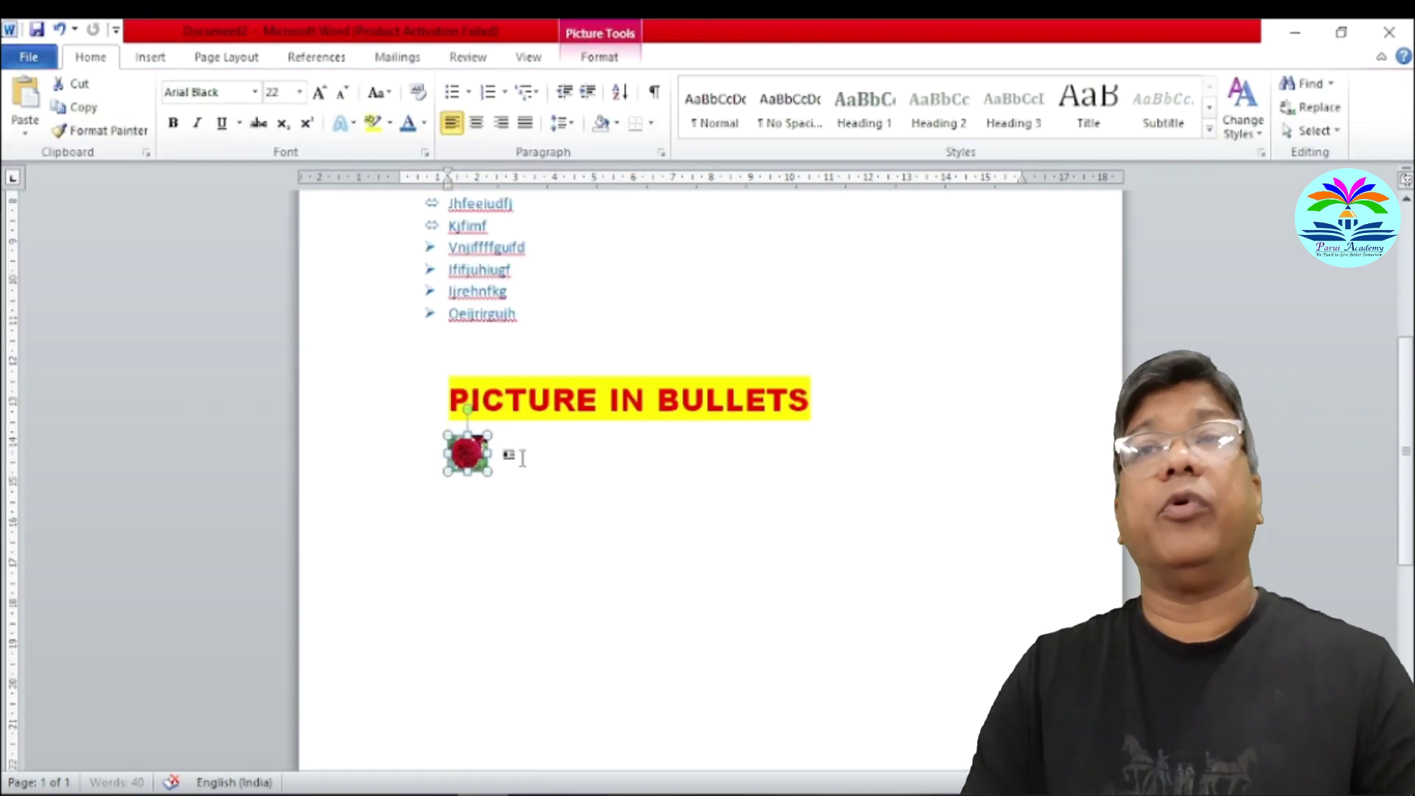
Type LKFDJGKB, IUFHJUHFUJ and ORKIGVOF as red-dahlia bullet items, then end the list.
{"action": "left_click", "coordinate": [521, 458]}
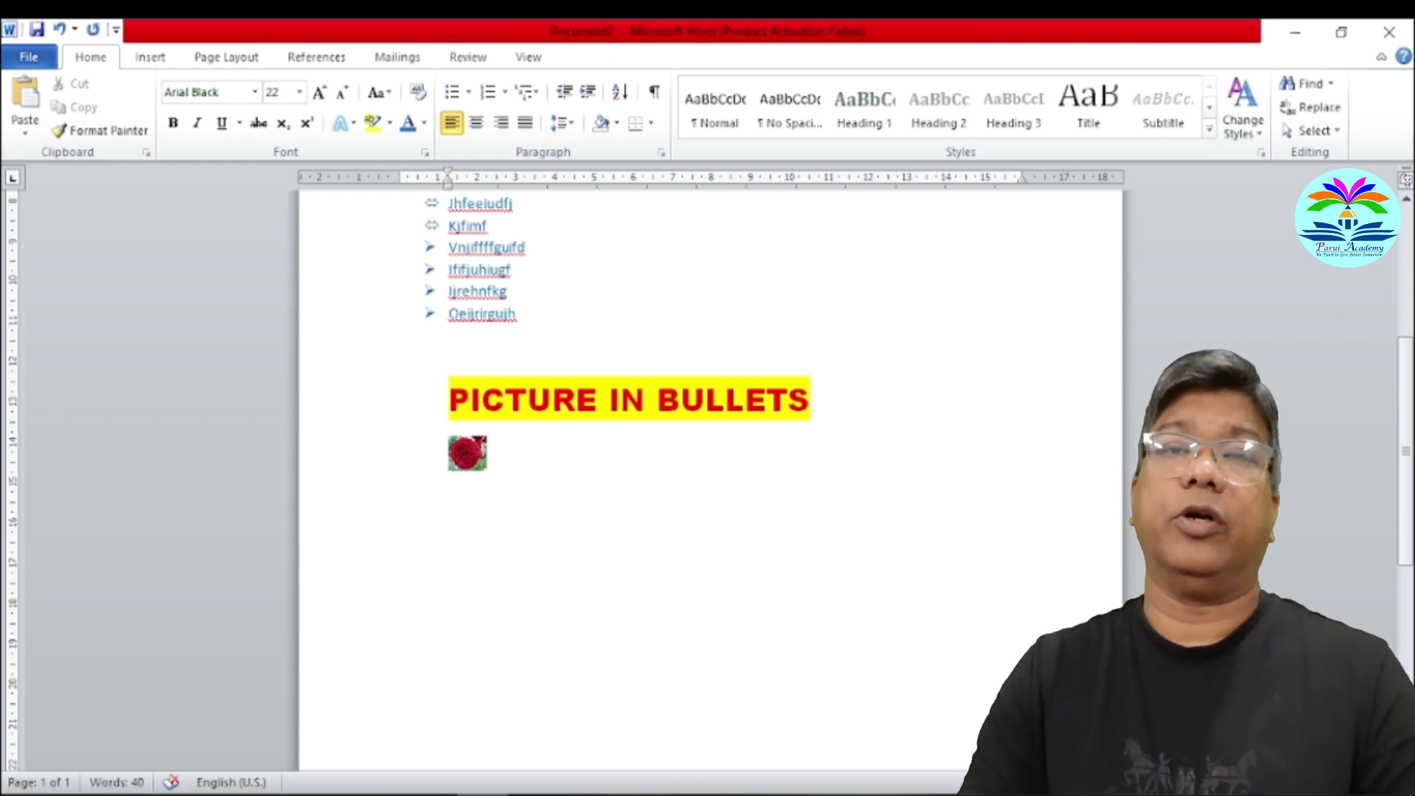
{"action": "type", "text": "LKFDJGKB"}
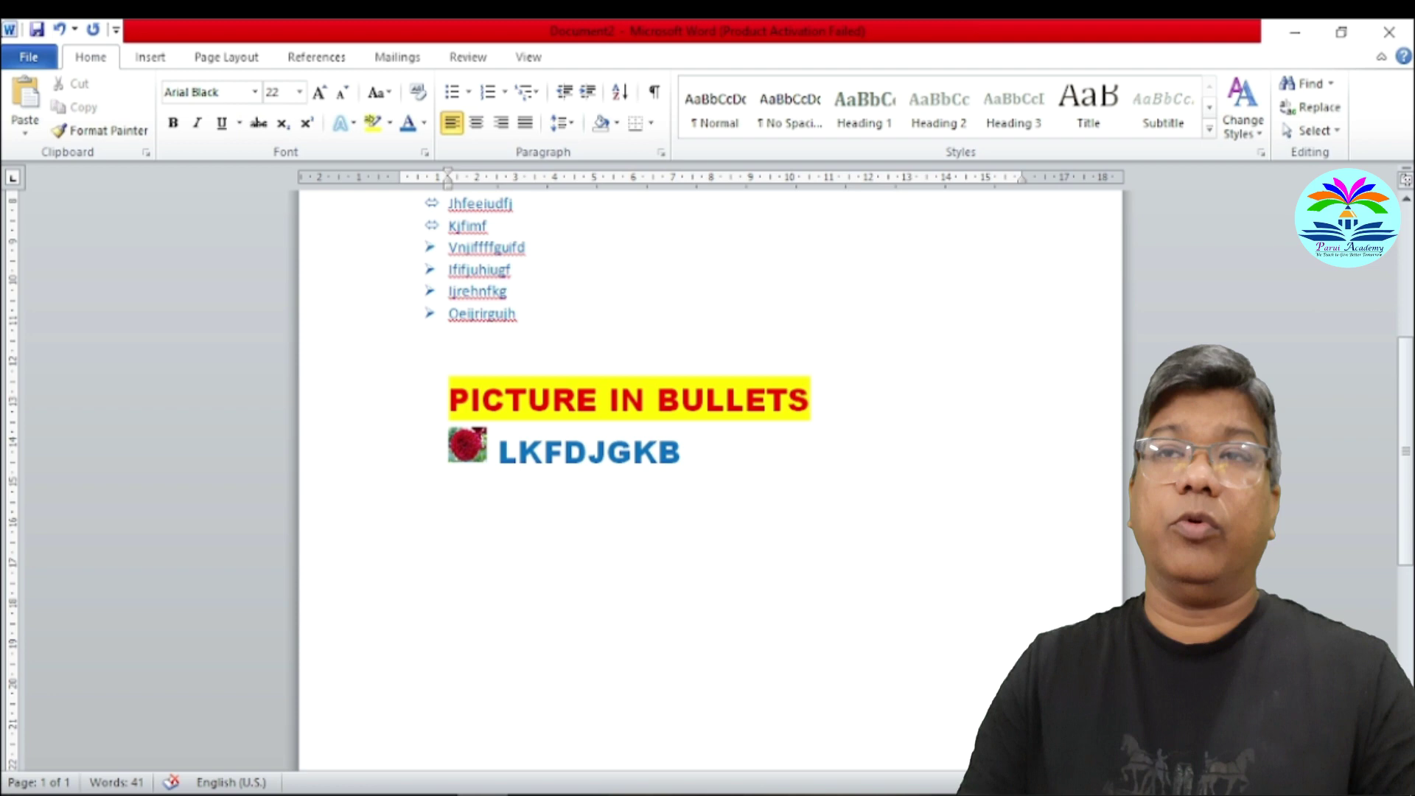
{"action": "key", "text": "Return"}
{"action": "type", "text": "IUFHJUHFUJ"}
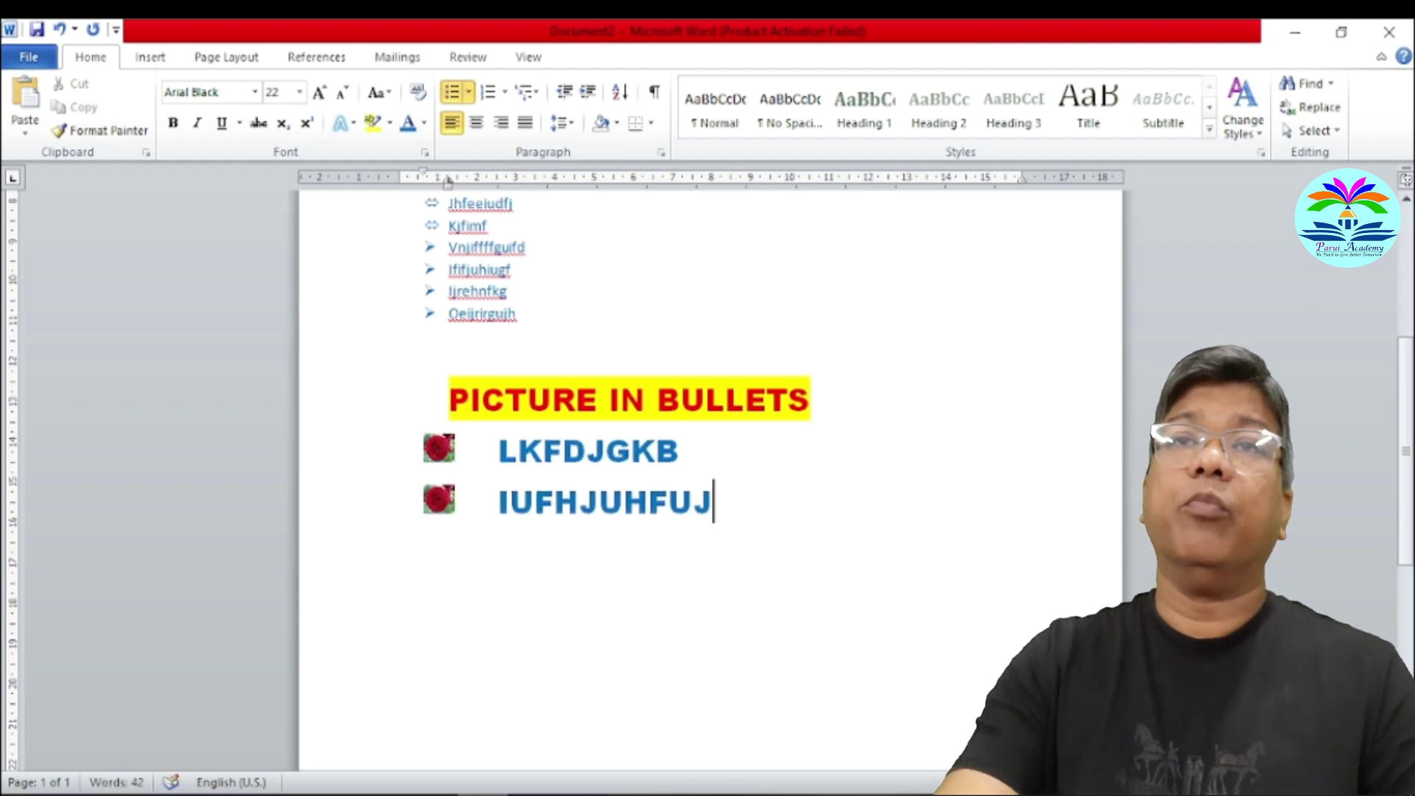
{"action": "key", "text": "Return"}
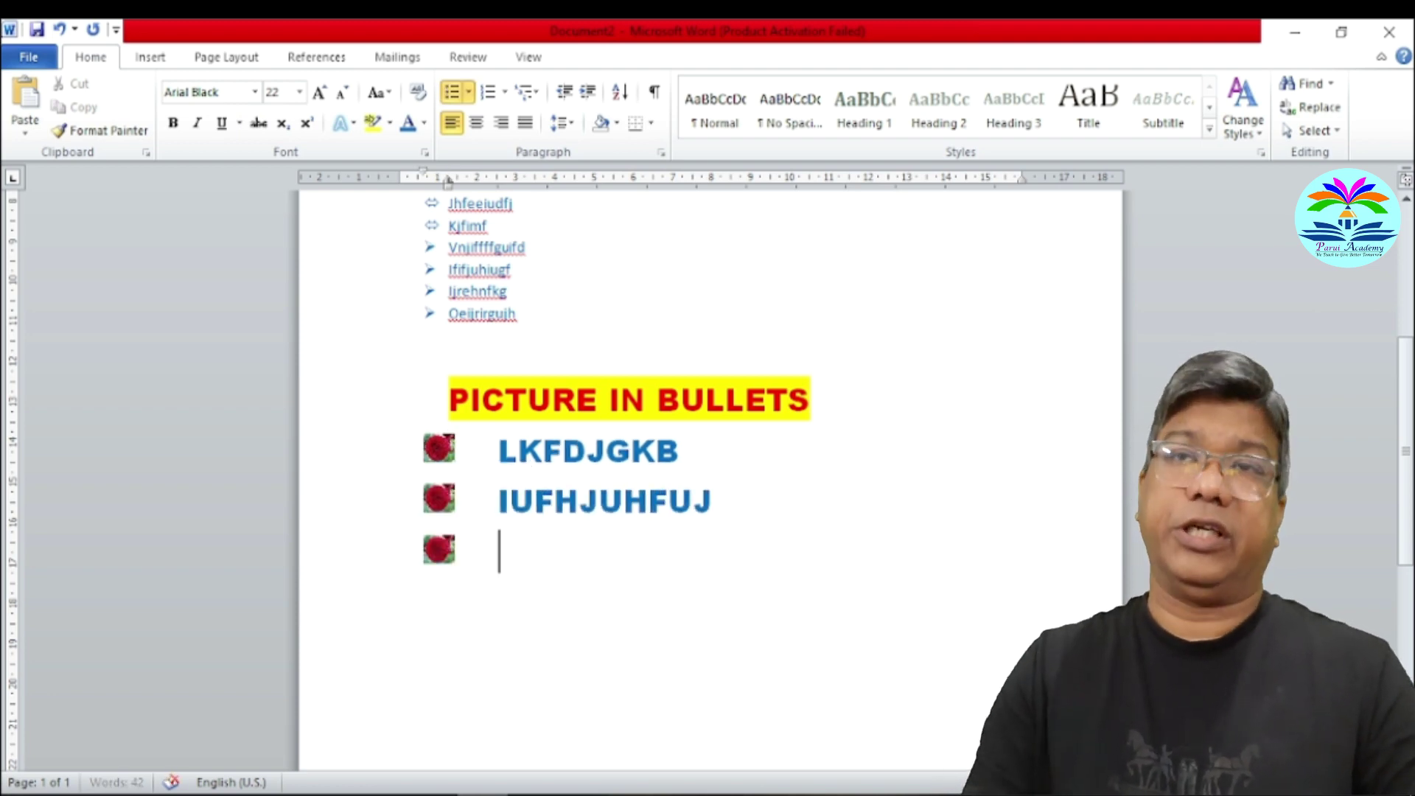
{"action": "type", "text": "ORKIGVOF"}
{"action": "key", "text": "Return"}
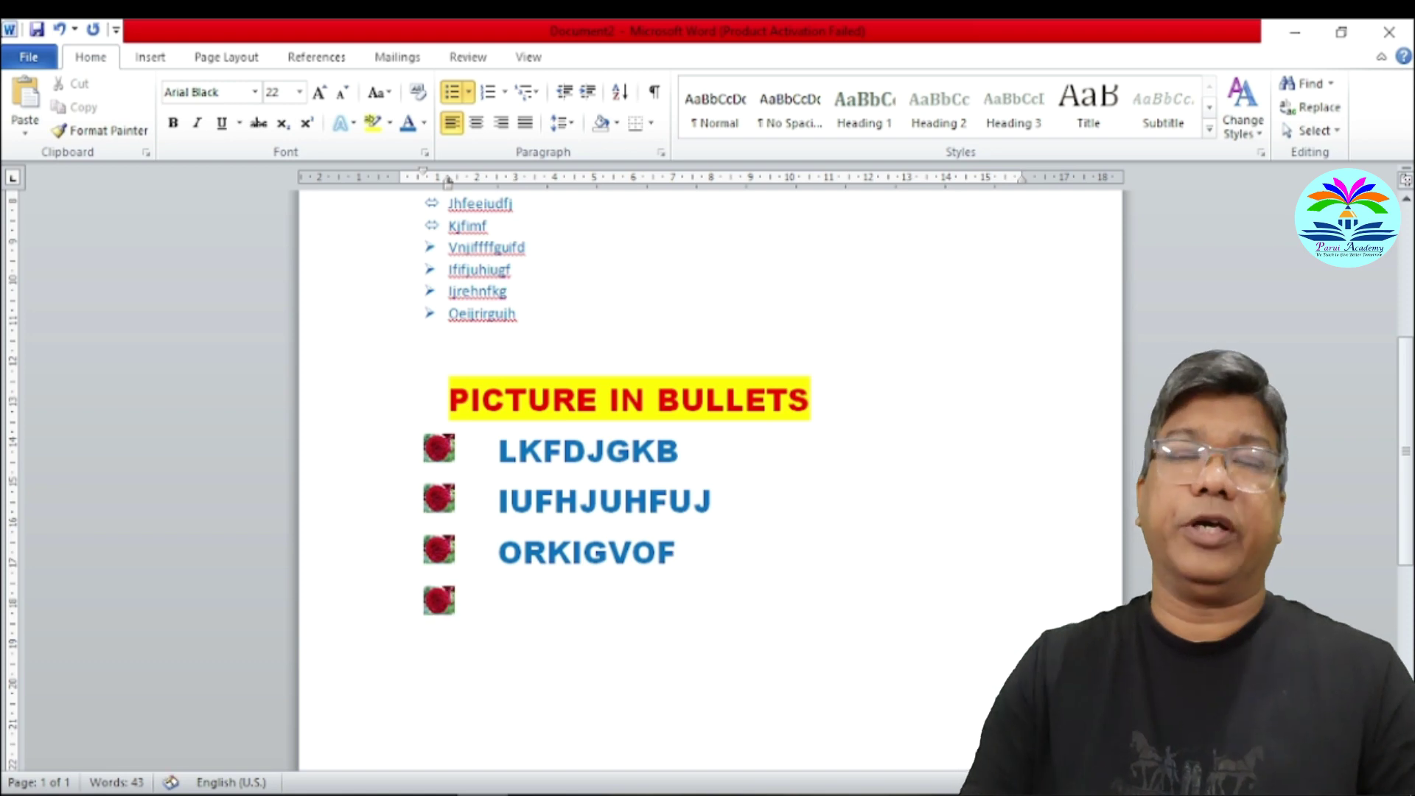
{"action": "key", "text": "Return"}
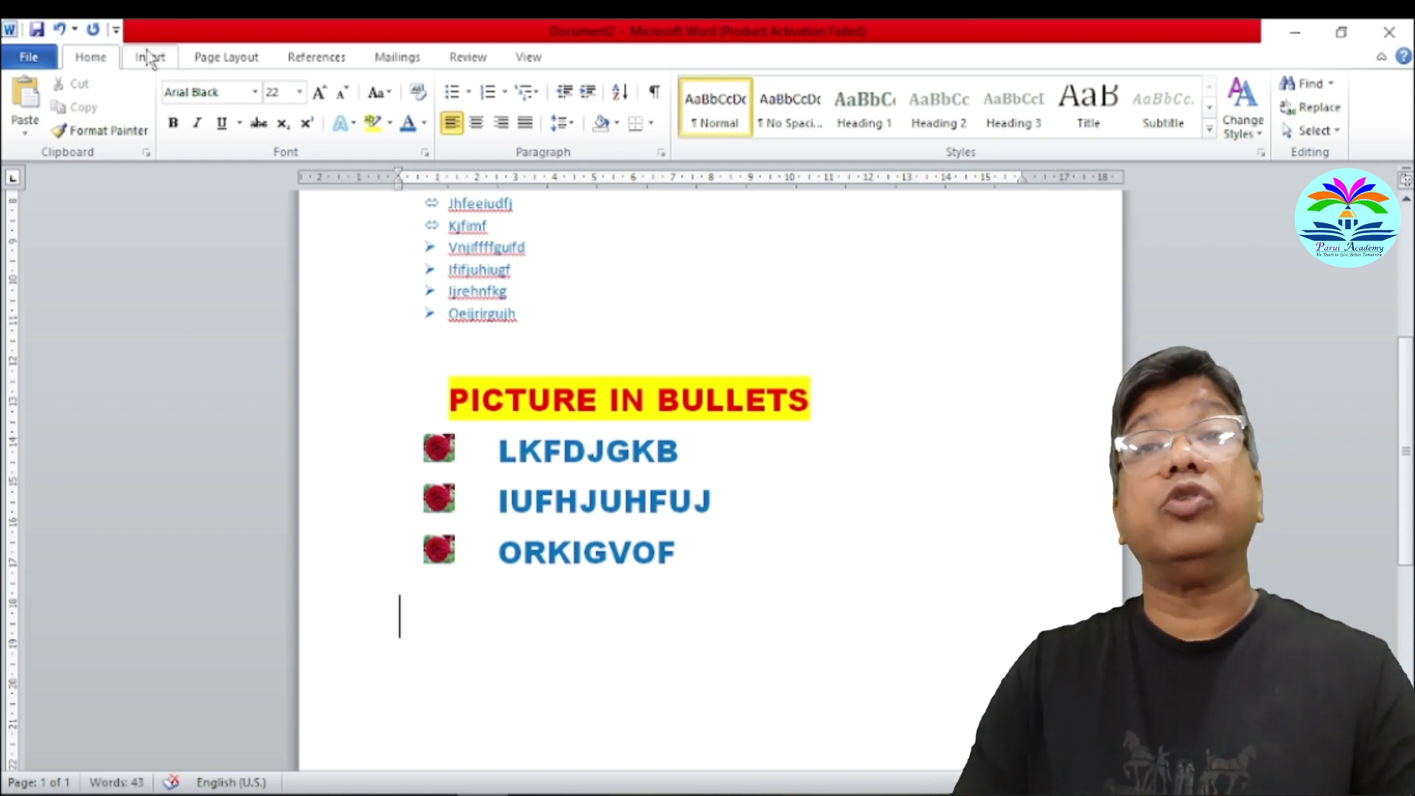
Insert the purple-and-white dahlia picture and shrink it down to bullet size.
{"action": "left_click", "coordinate": [149, 59]}
{"action": "left_click", "coordinate": [215, 104]}
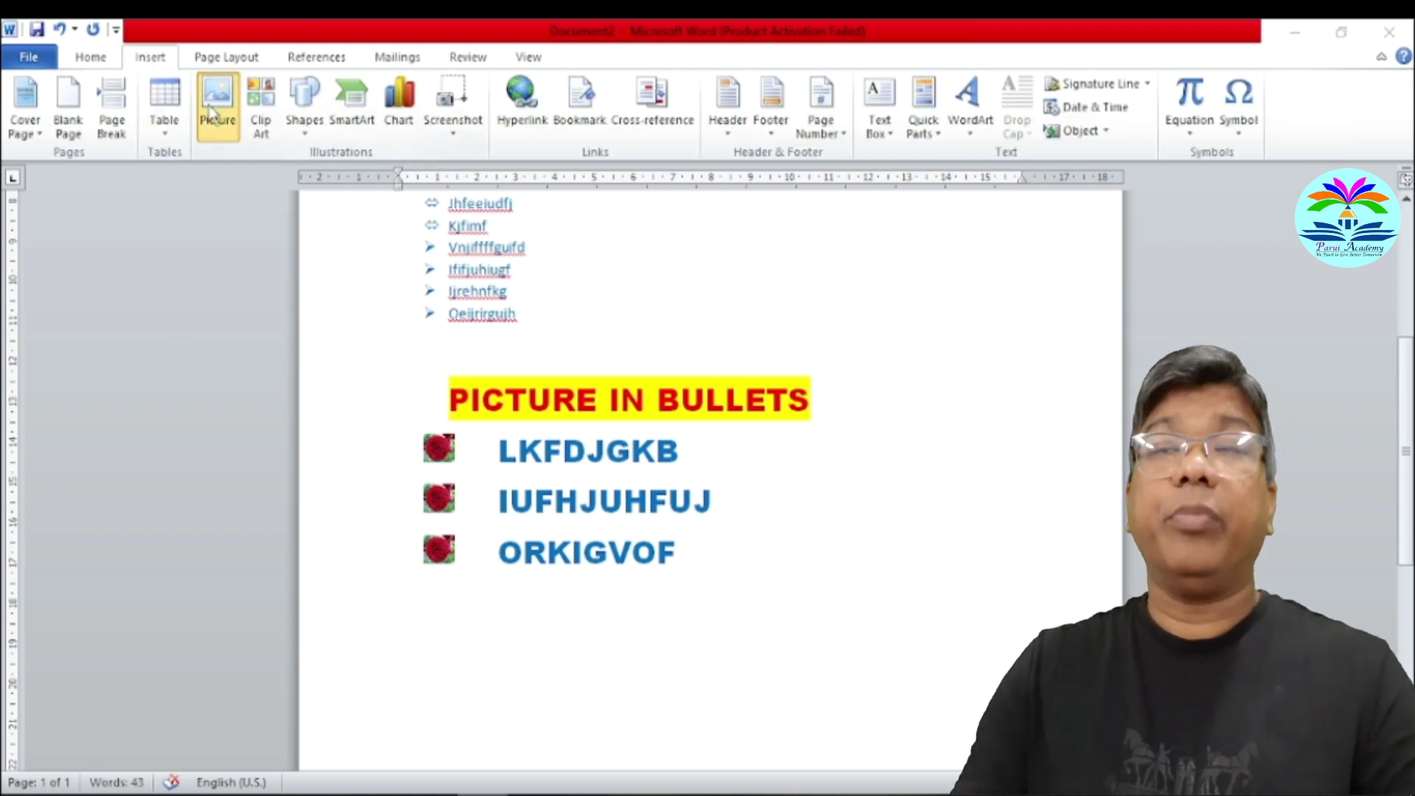
{"action": "double_click", "coordinate": [353, 209]}
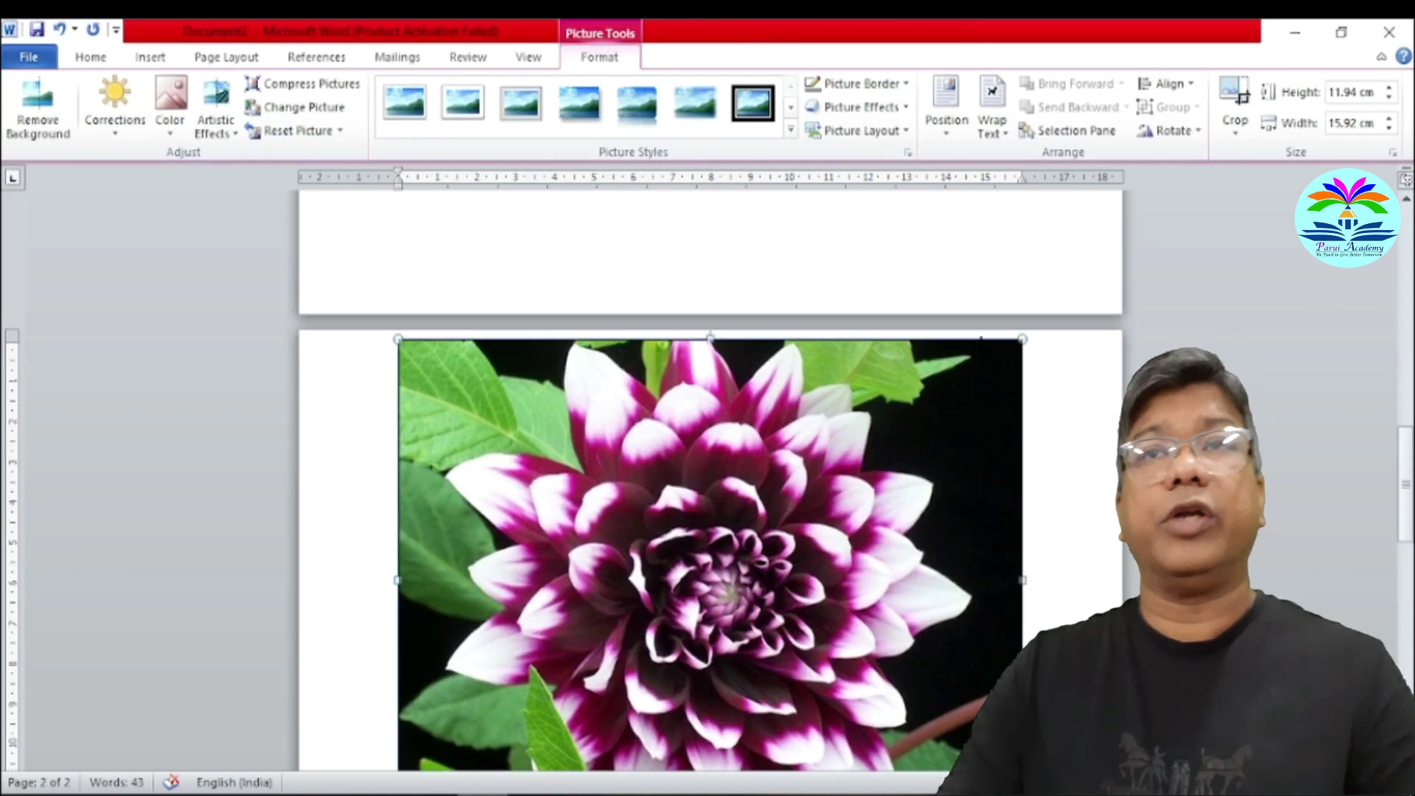
{"action": "left_click_drag", "start_coordinate": [1026, 338], "coordinate": [931, 408]}
{"action": "scroll", "coordinate": [861, 608], "scroll_direction": "down", "scroll_amount": 2}
{"action": "left_click_drag", "start_coordinate": [931, 578], "coordinate": [541, 281]}
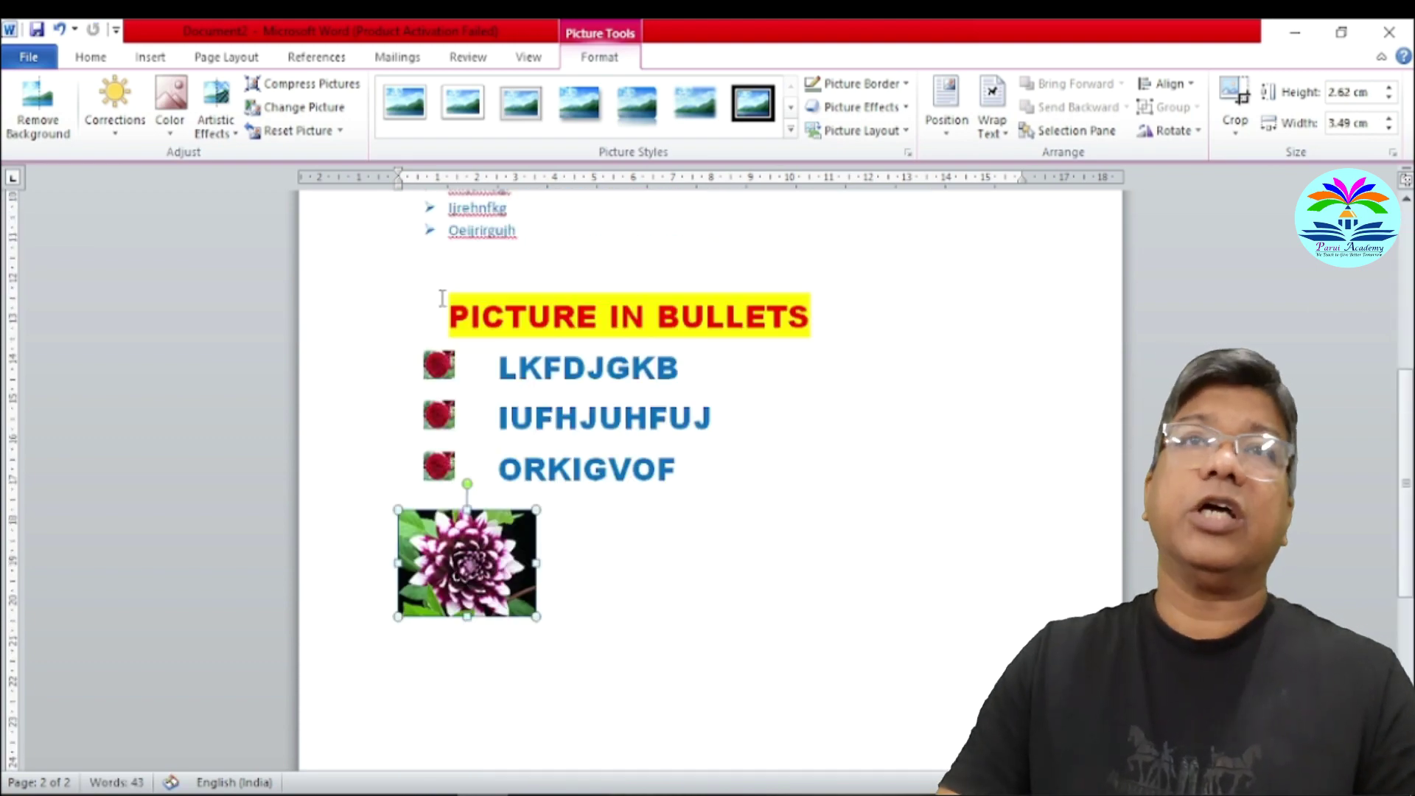
{"action": "left_click_drag", "start_coordinate": [529, 613], "coordinate": [442, 542]}
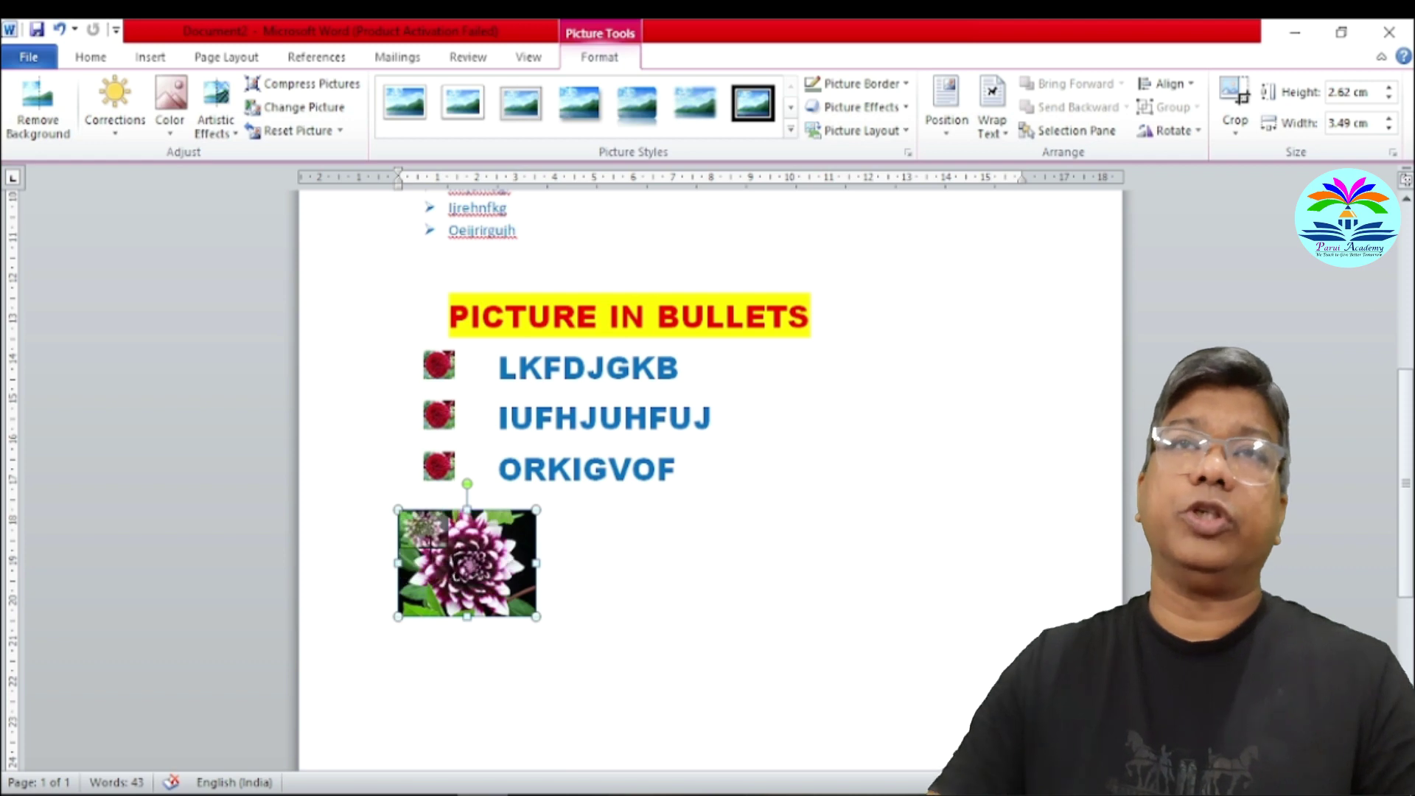
Add purple-dahlia items IDSHFIUHSFUIHDUI, OIDJFISFFC, PLDSOIJIOCJSIFC and OKDHJSFK.
{"action": "left_click", "coordinate": [473, 537]}
{"action": "key", "text": "Tab"}
{"action": "type", "text": "IDSHFIUHSF"}
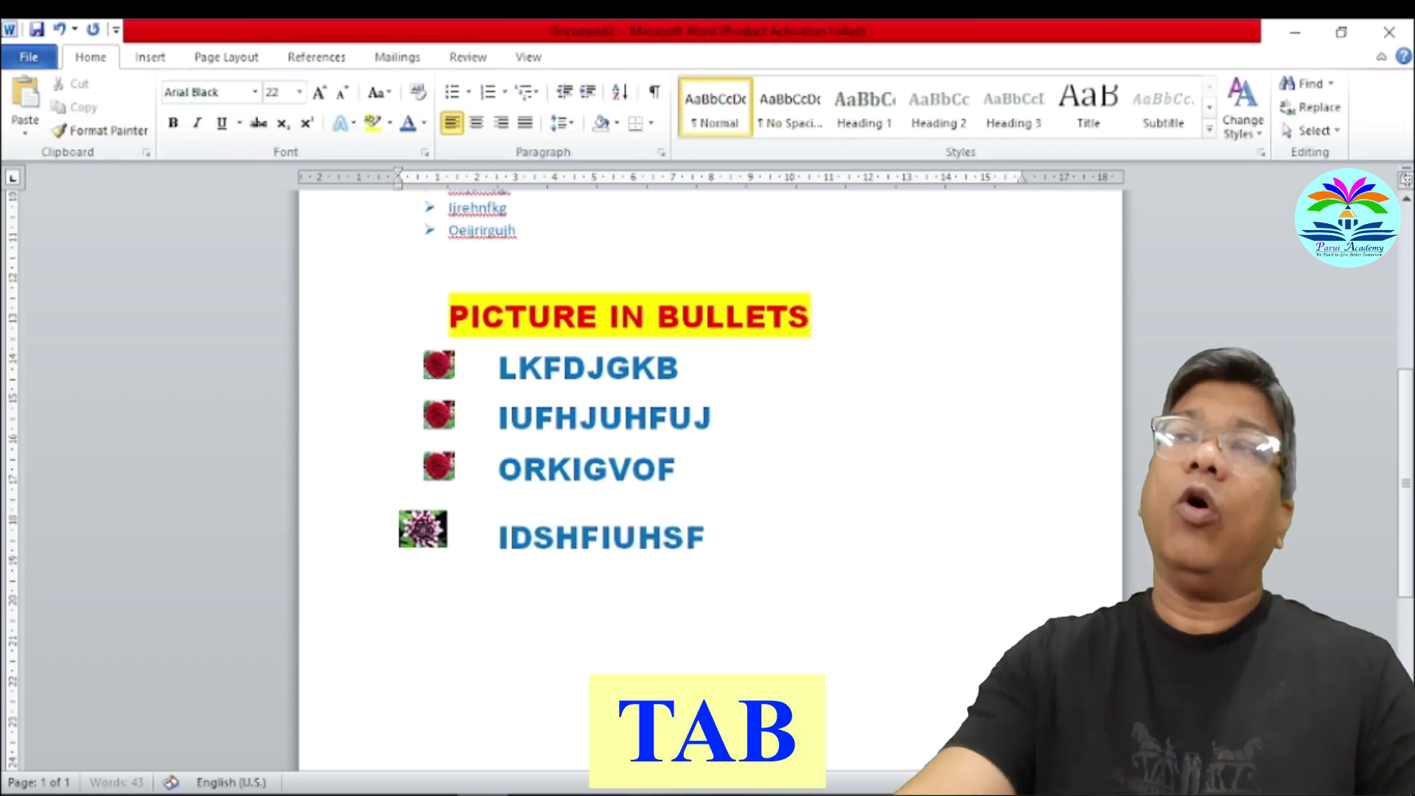
{"action": "type", "text": "UIHDUI"}
{"action": "key", "text": "Return"}
{"action": "type", "text": "OIDJFISF"}
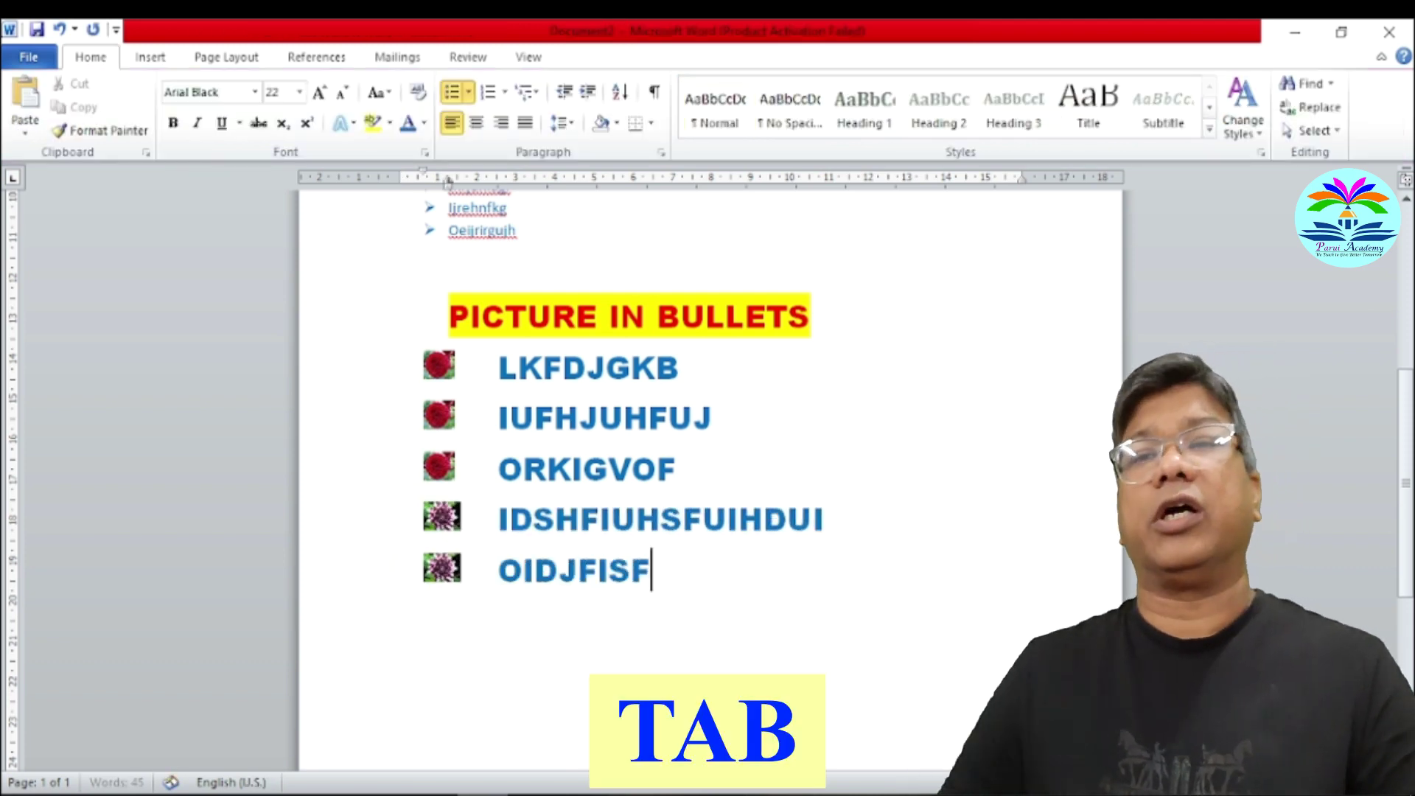
{"action": "type", "text": "FC"}
{"action": "key", "text": "Return"}
{"action": "type", "text": "PLDSOIJIOCJSIFC"}
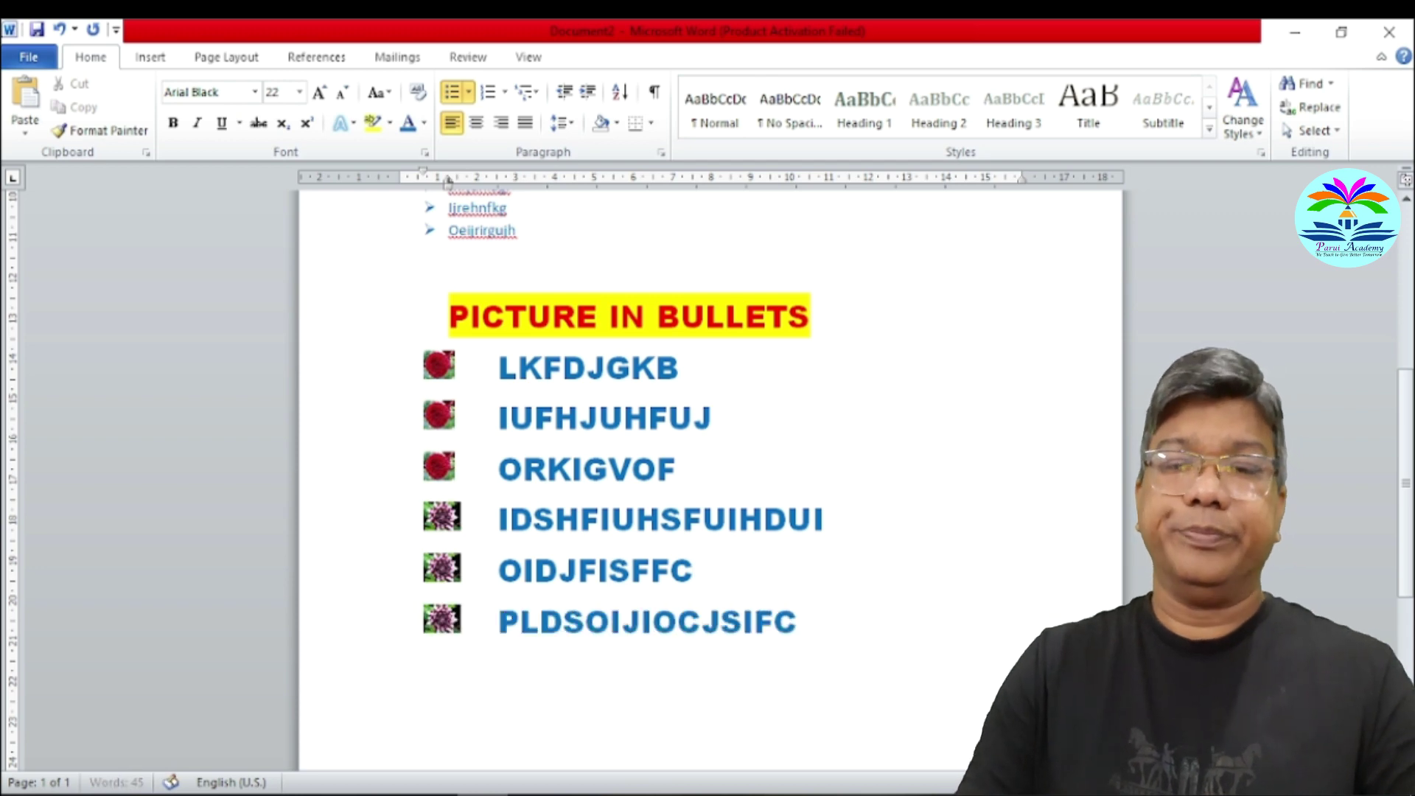
{"action": "key", "text": "Return"}
{"action": "type", "text": "OKDHJSFK"}
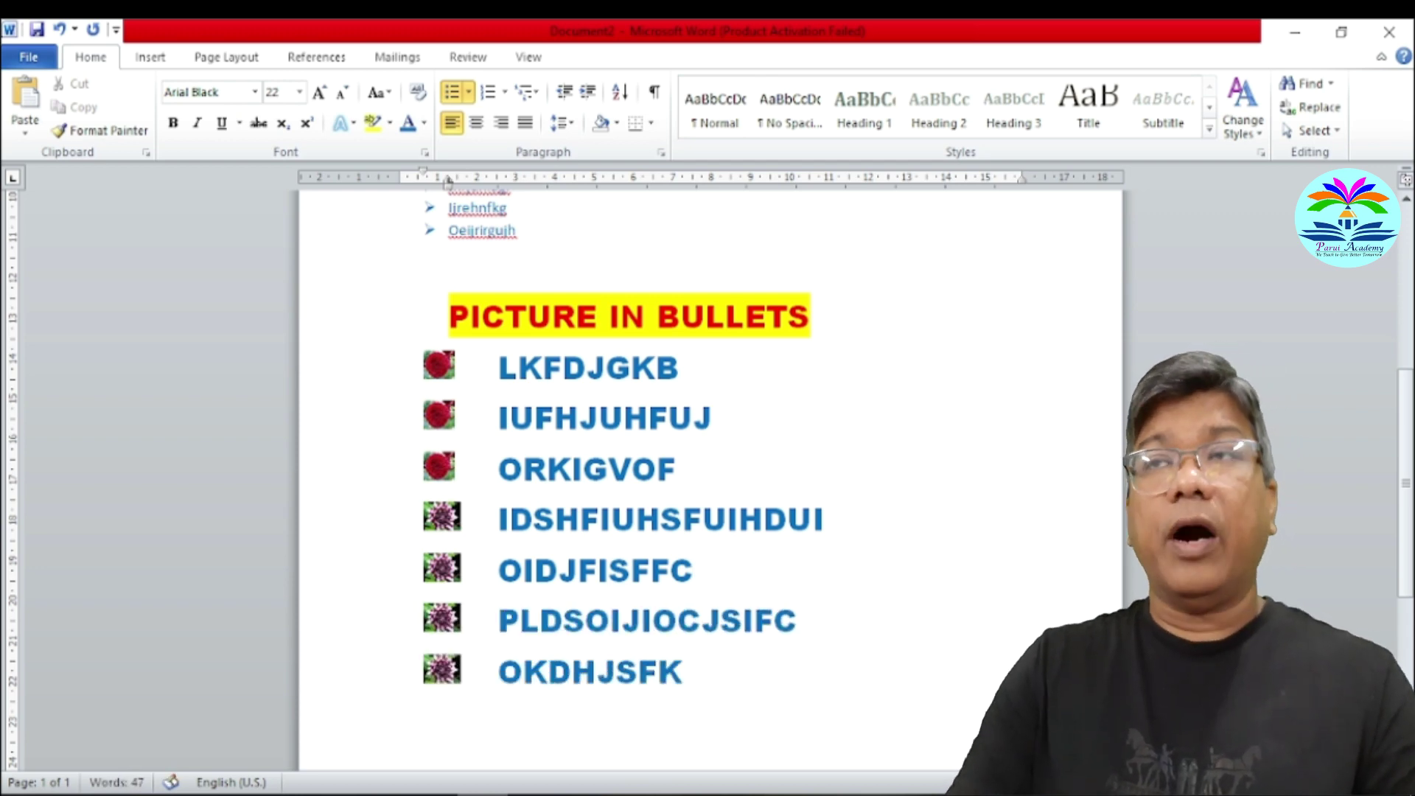